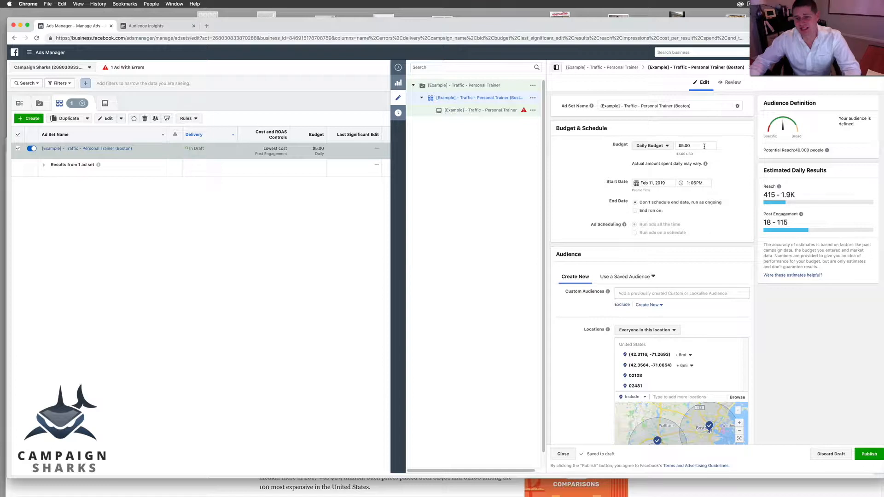
- Switch to the Curbed Boston article and examine which ZIP codes it ranks as the most expensive
scroll(562, 320, down, 5)
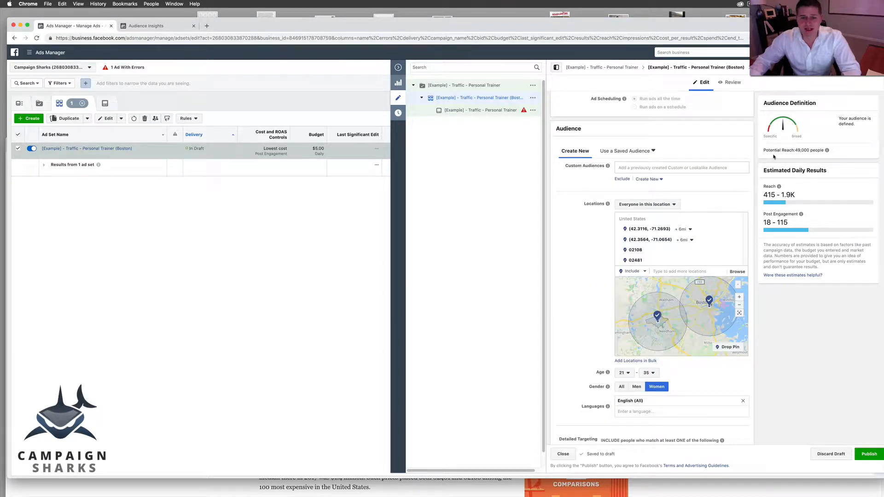
drag(234, 26, 270, 27)
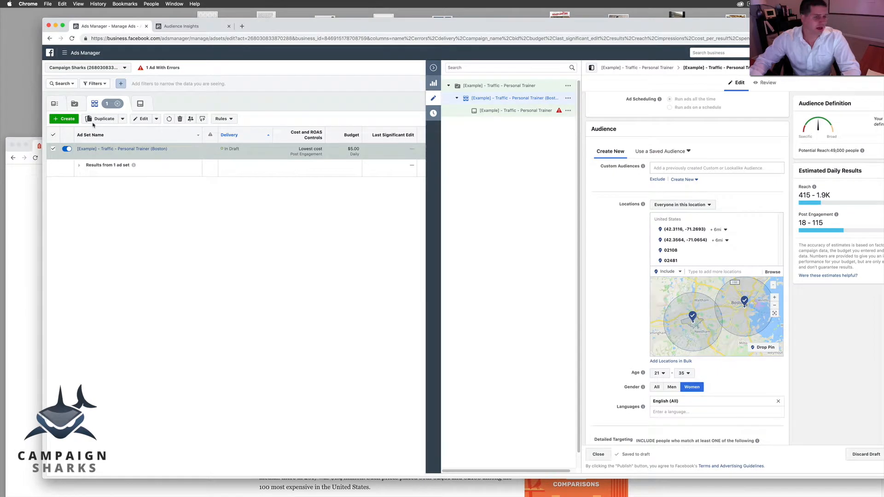
click(18, 154)
drag(182, 149, 186, 67)
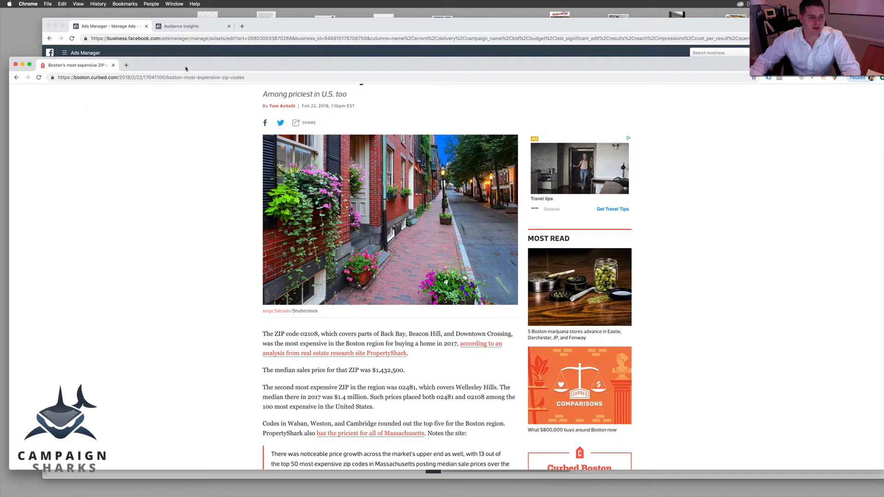
scroll(328, 185, up, 5)
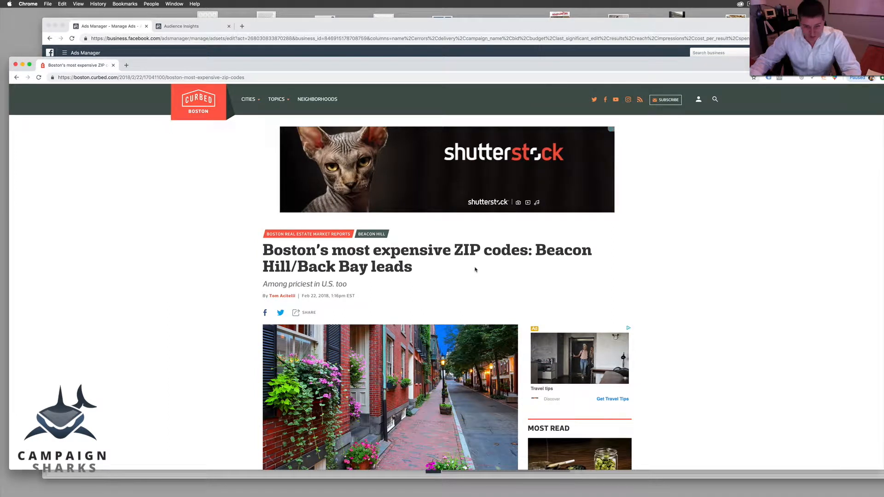
scroll(394, 271, down, 6)
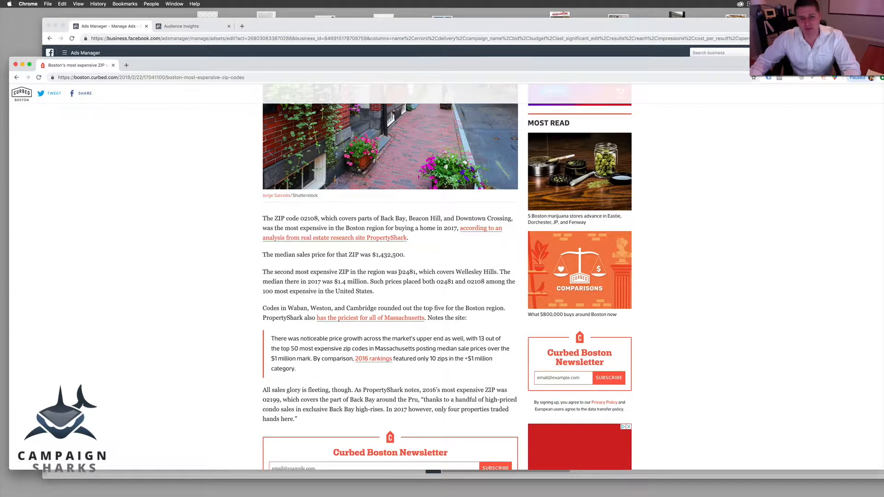
drag(399, 272, 412, 271)
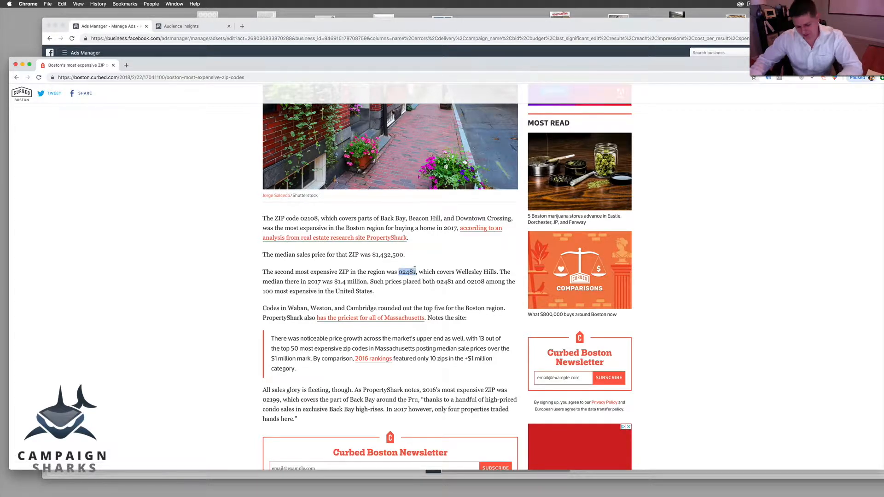
- Return to the Boston ad set in Ads Manager and review its locations, age, gender, language and detailed targeting settings
click(279, 29)
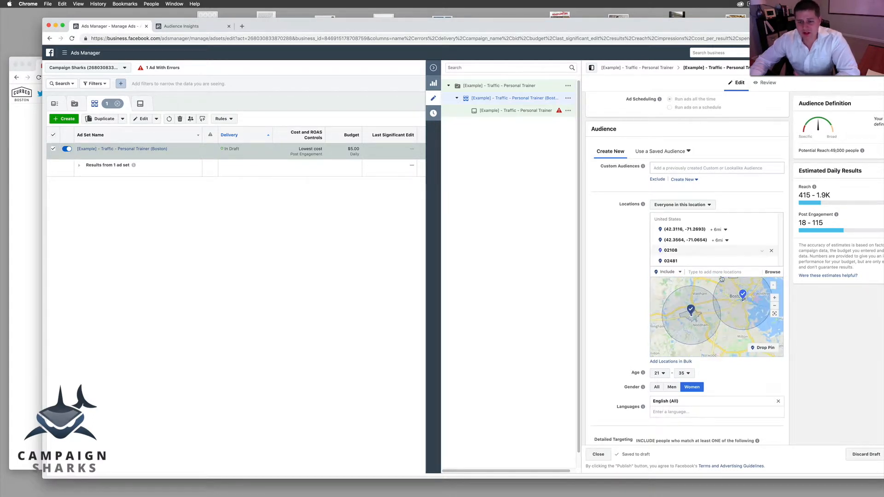
scroll(751, 366, down, 1)
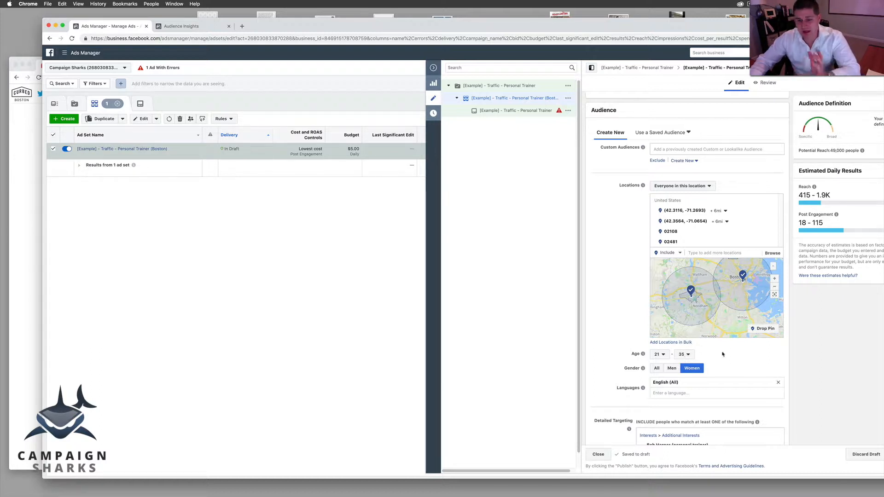
scroll(721, 355, down, 1)
scroll(720, 355, down, 2)
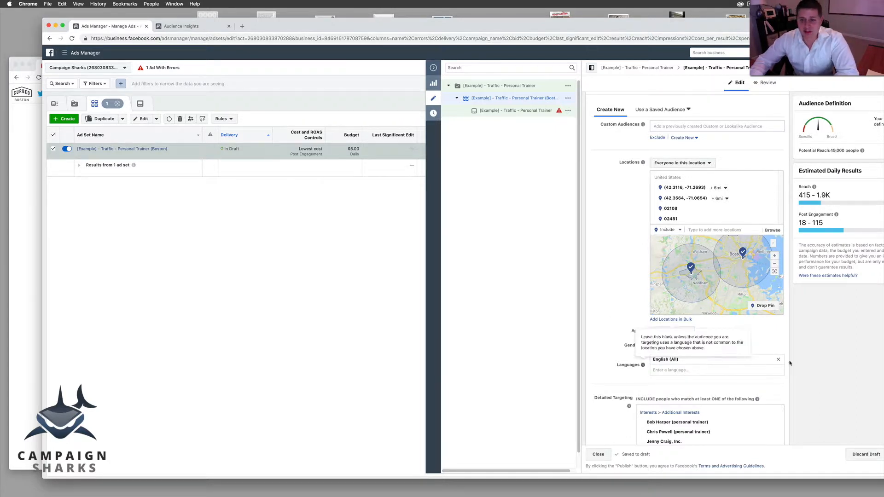
scroll(687, 370, down, 3)
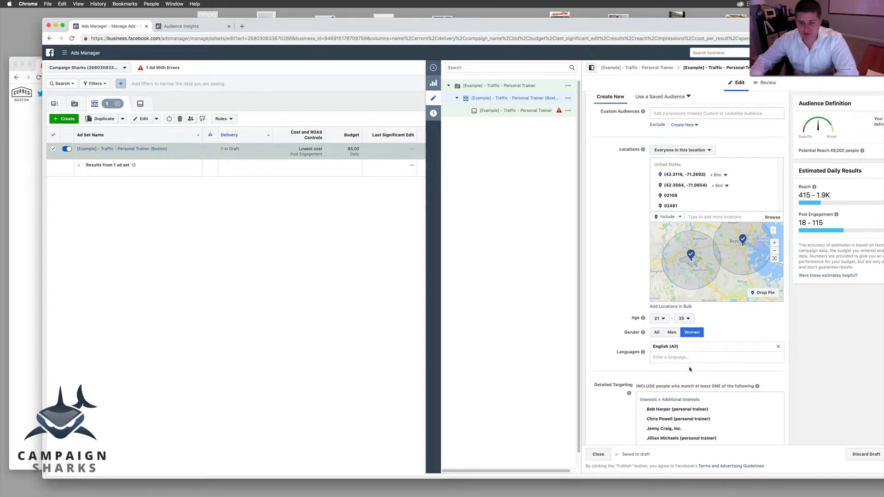
scroll(637, 350, down, 1)
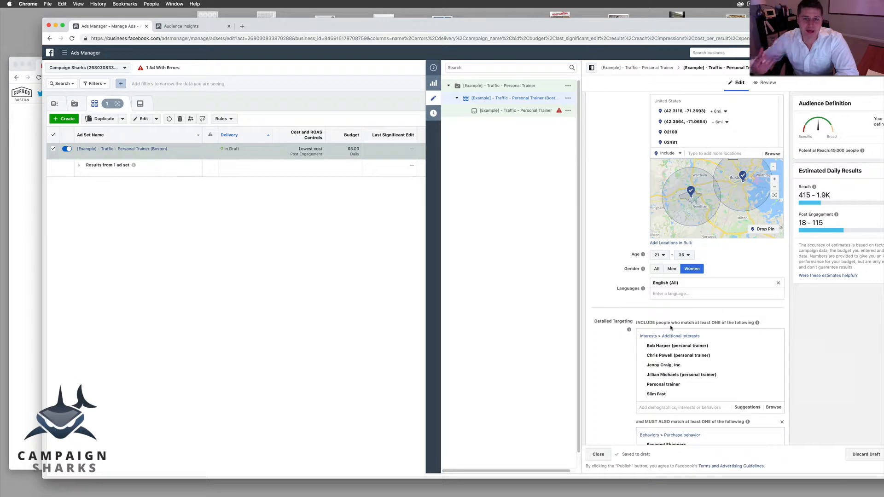
- Remove the Personal trainer interest from the first detailed targeting group and add it back to compare the potential reach
mouse_move(663, 348)
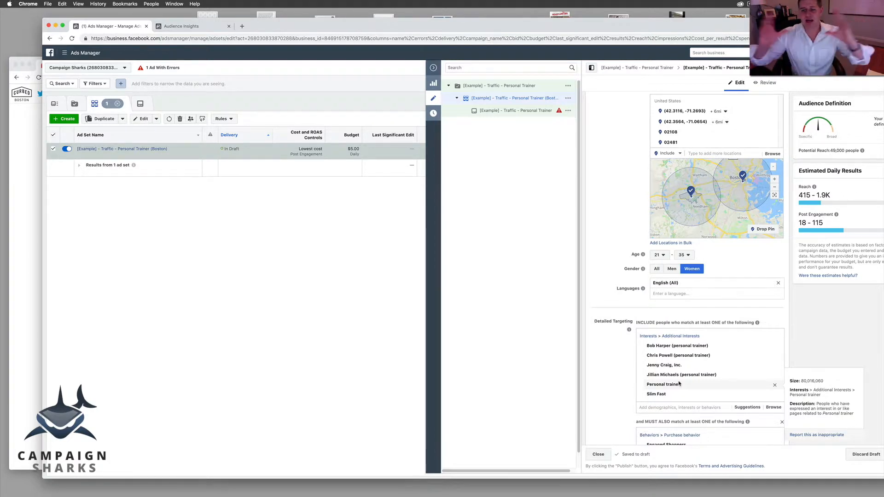
click(774, 385)
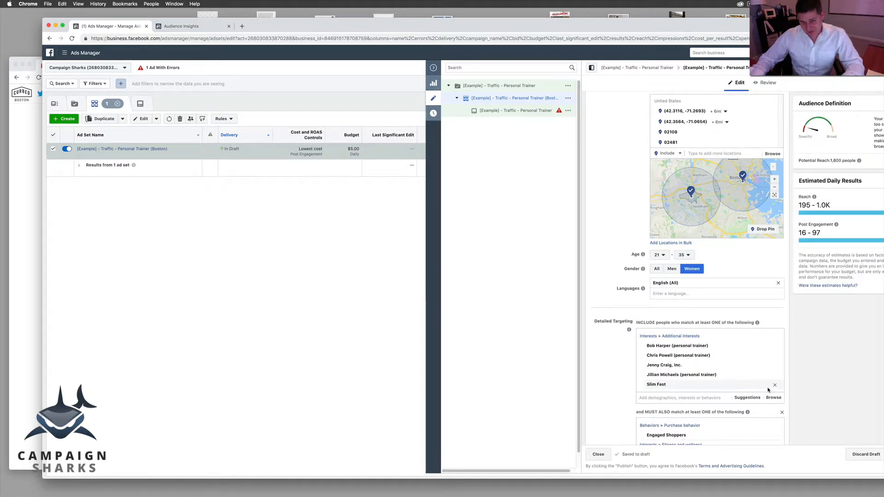
drag(806, 26, 797, 20)
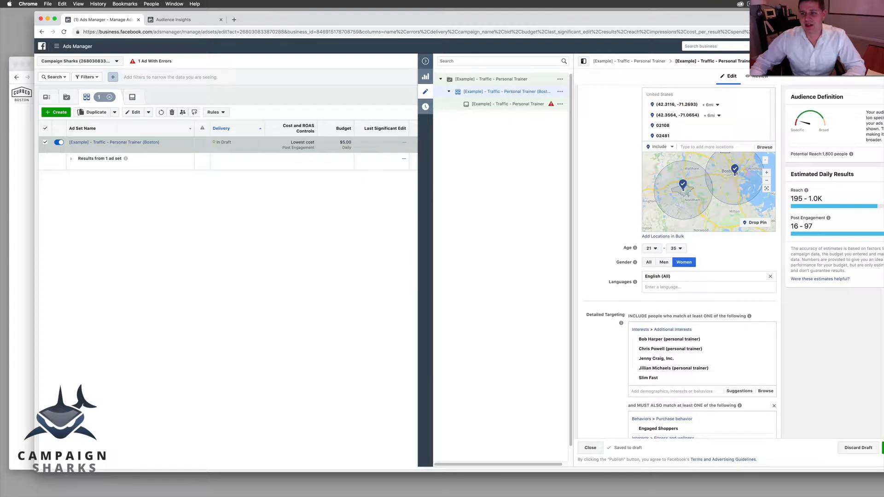
drag(797, 20, 790, 17)
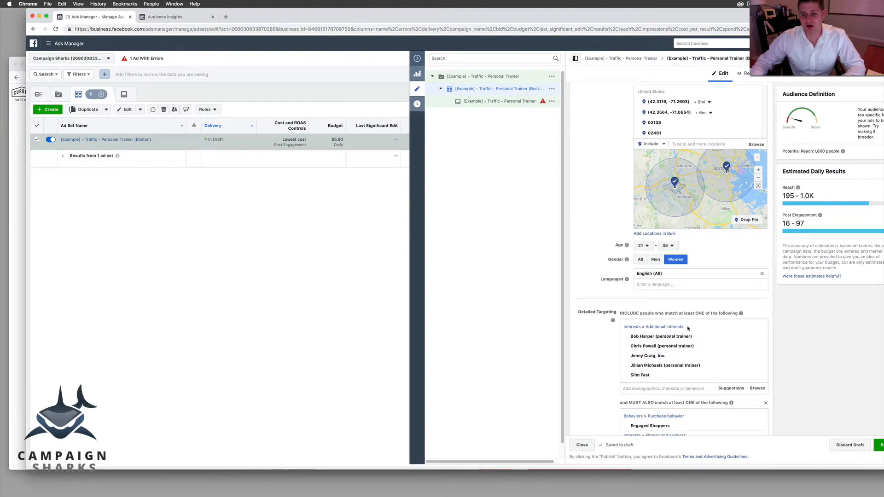
text(Per)
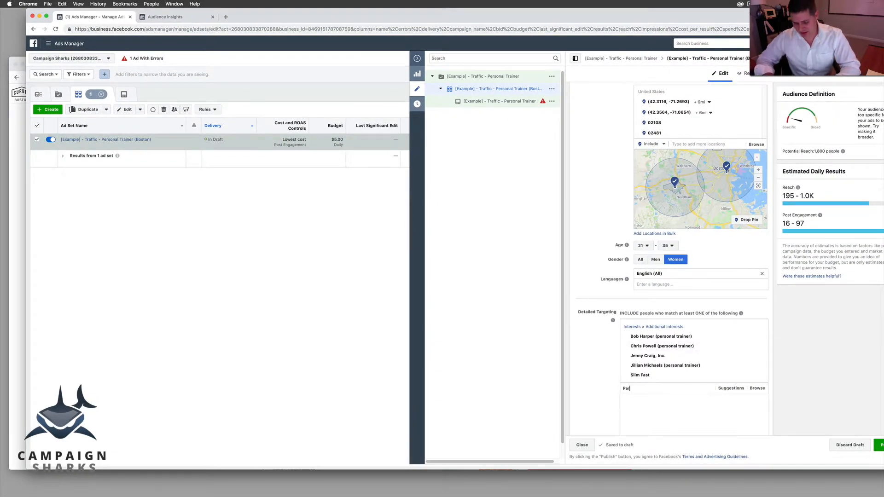
text(sonal Trainer)
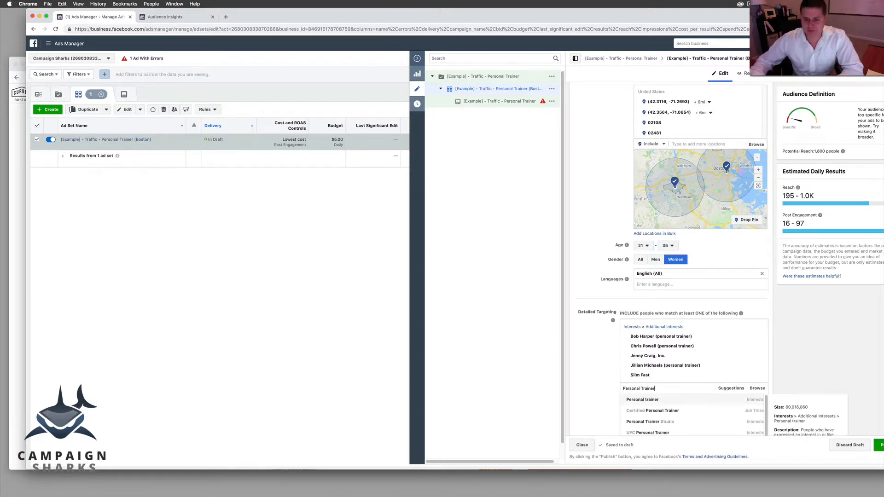
click(683, 399)
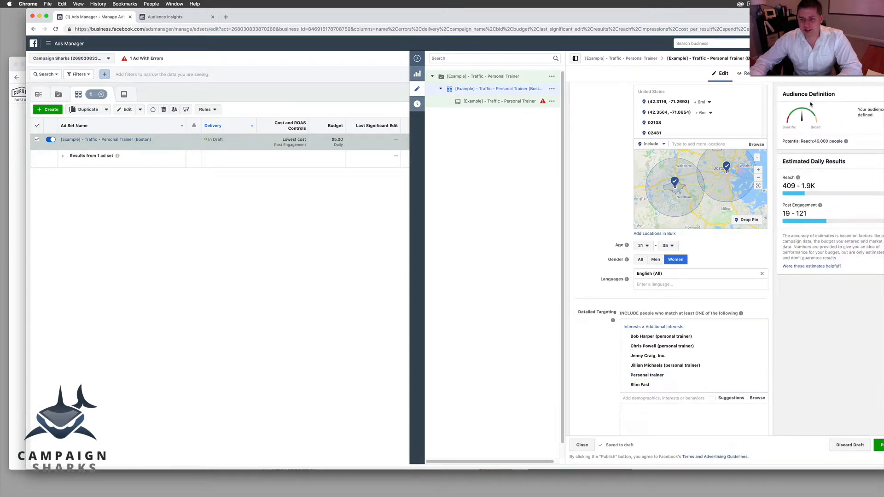
- Remove the Personal trainer interest from the first detailed targeting group
scroll(757, 271, down, 3)
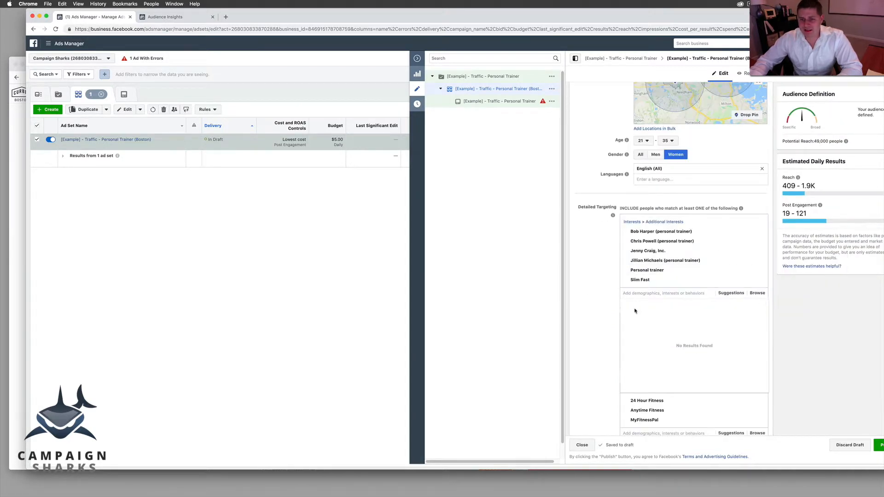
click(635, 311)
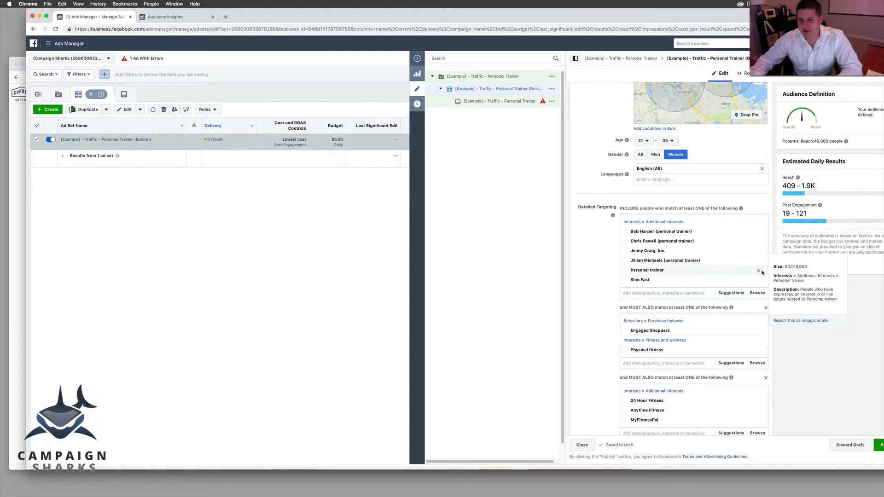
click(758, 271)
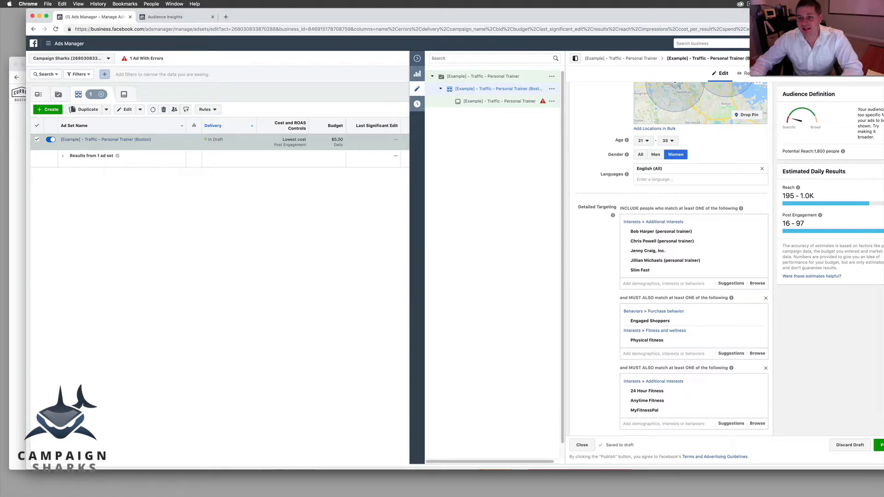
drag(789, 17, 766, 16)
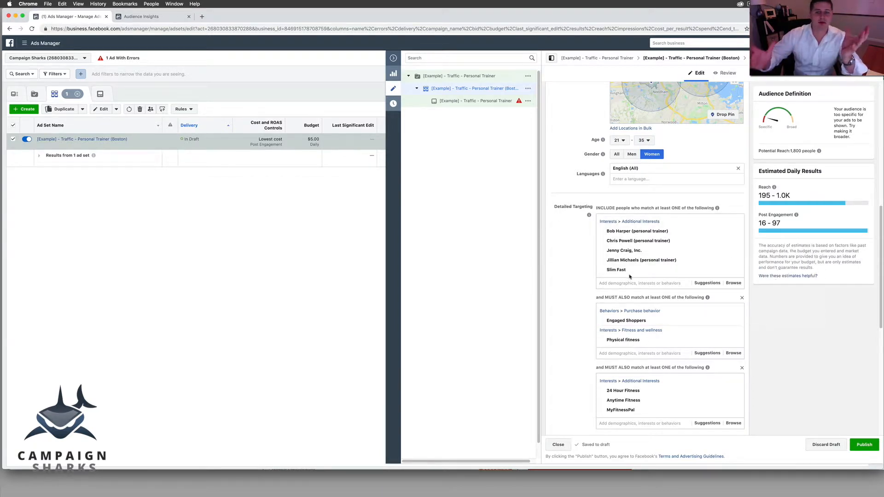
- Examine the three detailed targeting groups, checking the size and description of their interests and behaviors
mouse_move(632, 232)
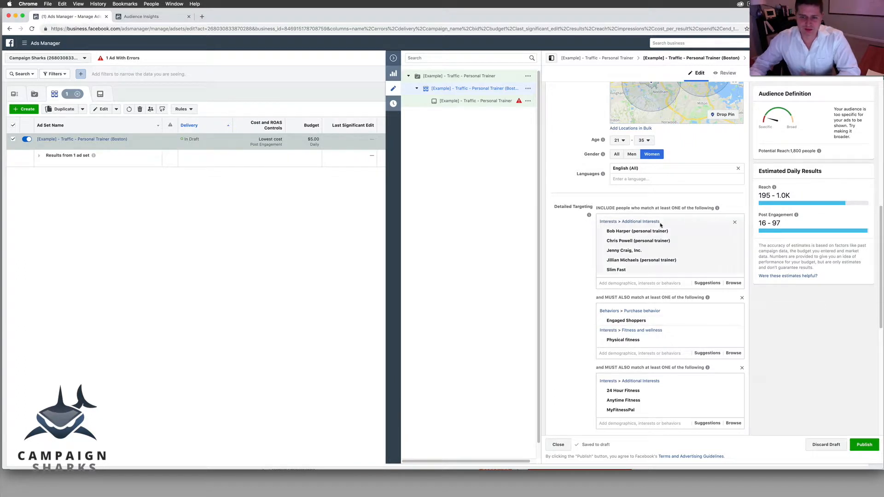
mouse_move(631, 258)
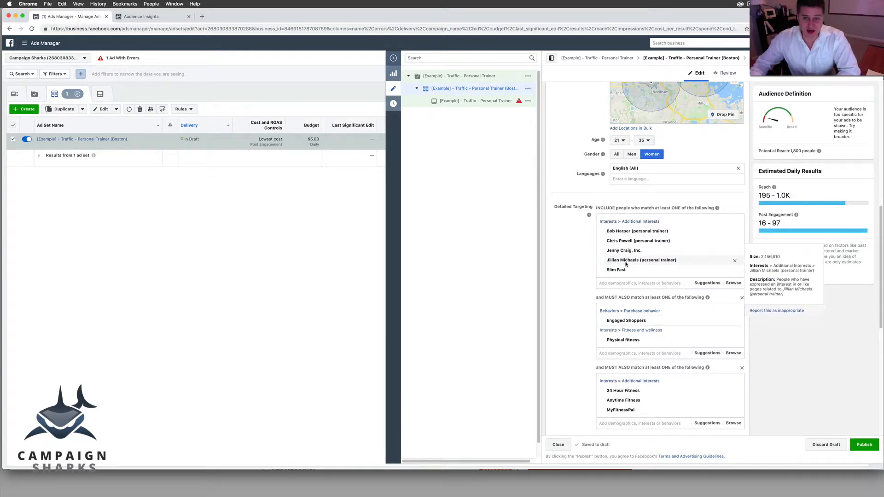
scroll(637, 274, down, 1)
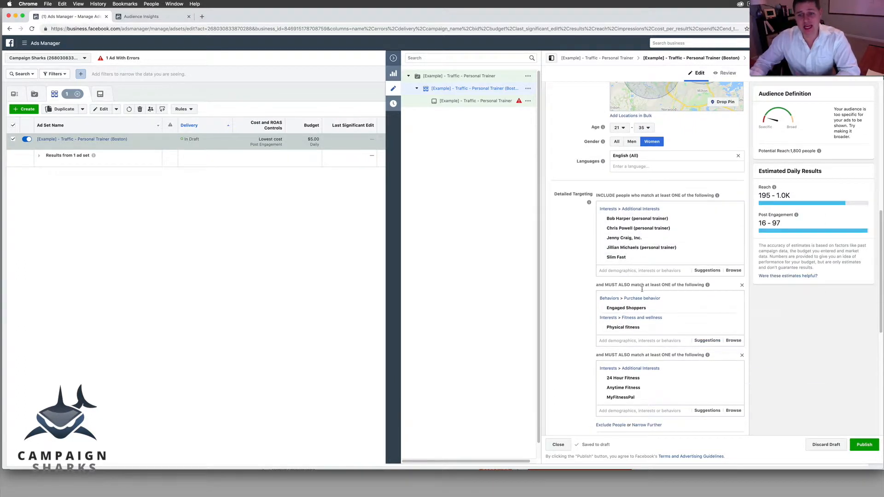
mouse_move(613, 310)
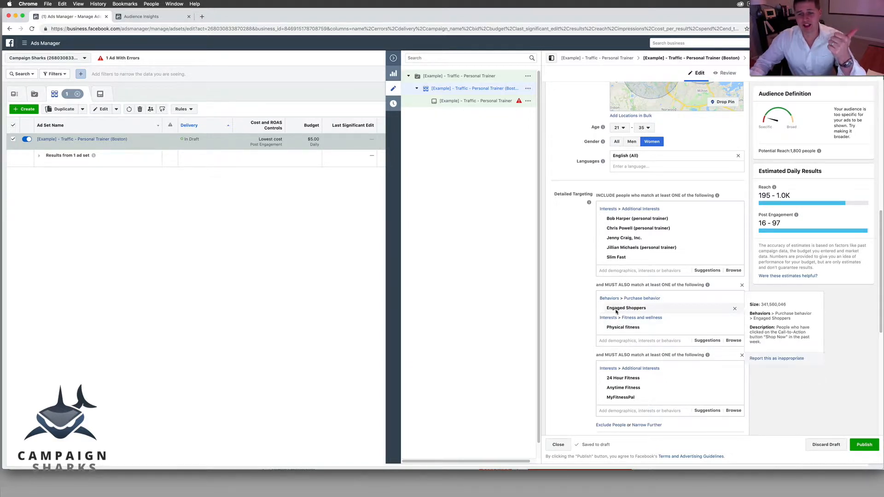
mouse_move(617, 326)
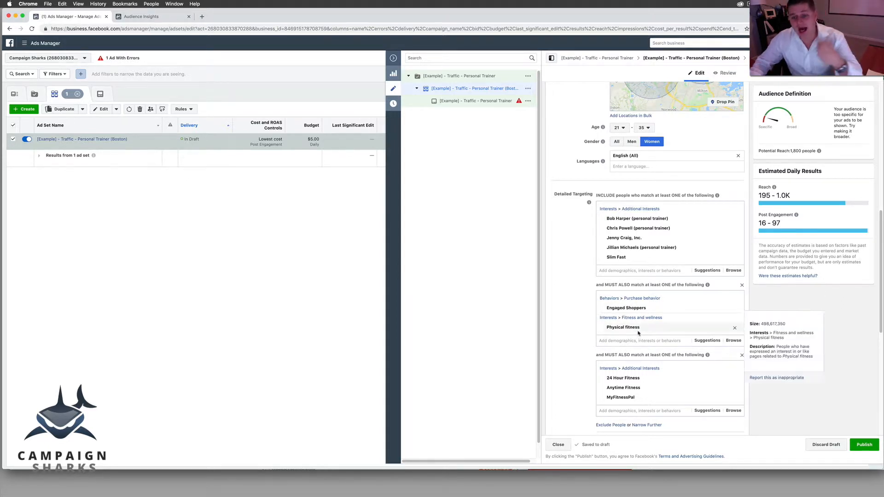
scroll(642, 337, down, 1)
scroll(644, 338, down, 3)
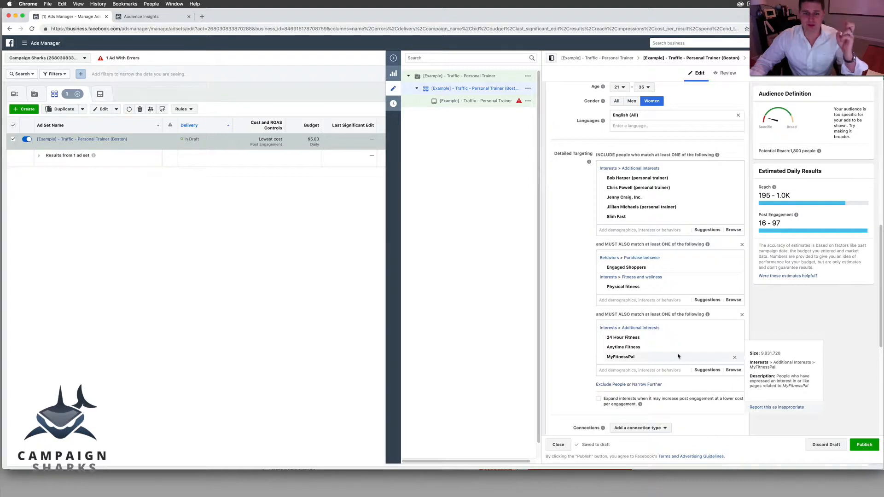
mouse_move(667, 351)
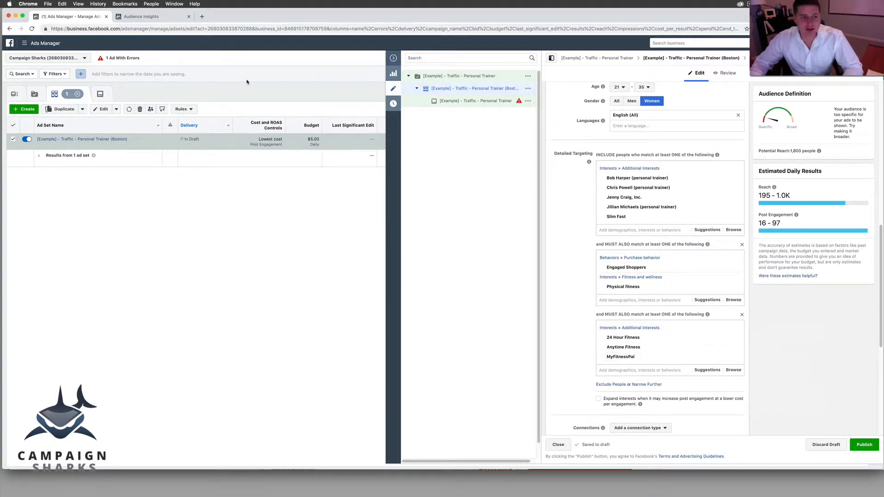
- Set the Audience Insights location to Boston, Massachusetts, United States, checking the locations of the ad set in Ads Manager
click(142, 17)
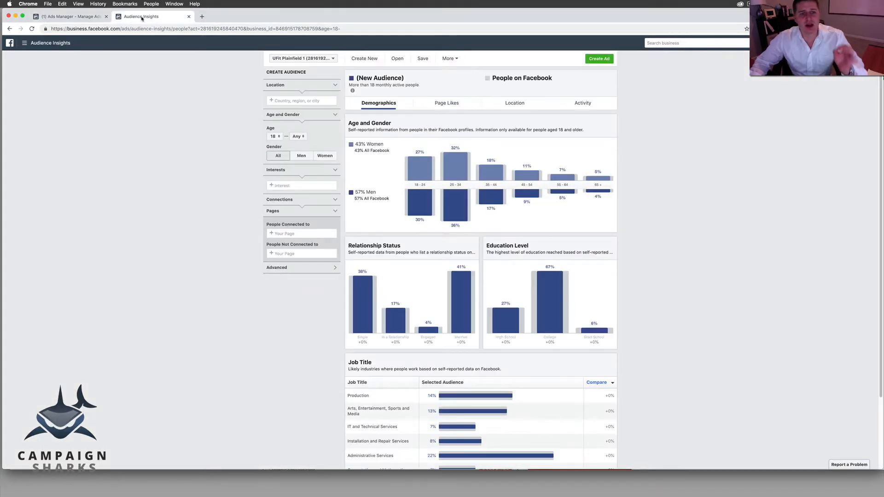
click(289, 103)
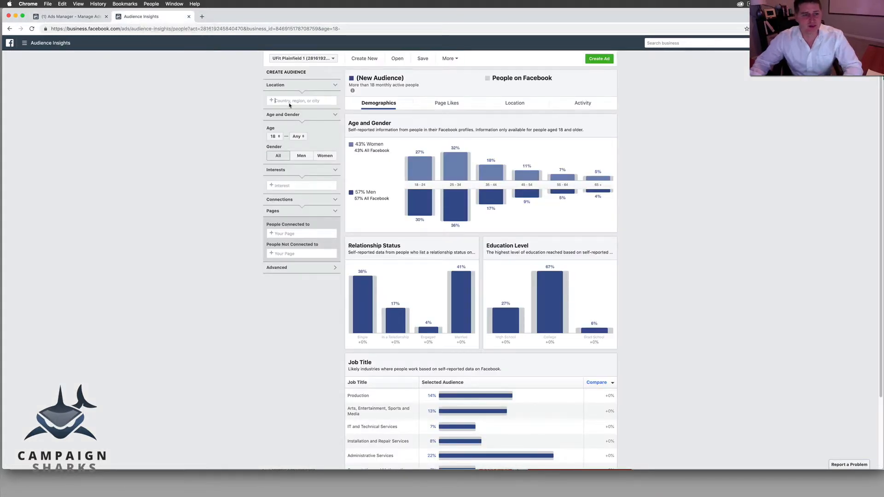
click(69, 16)
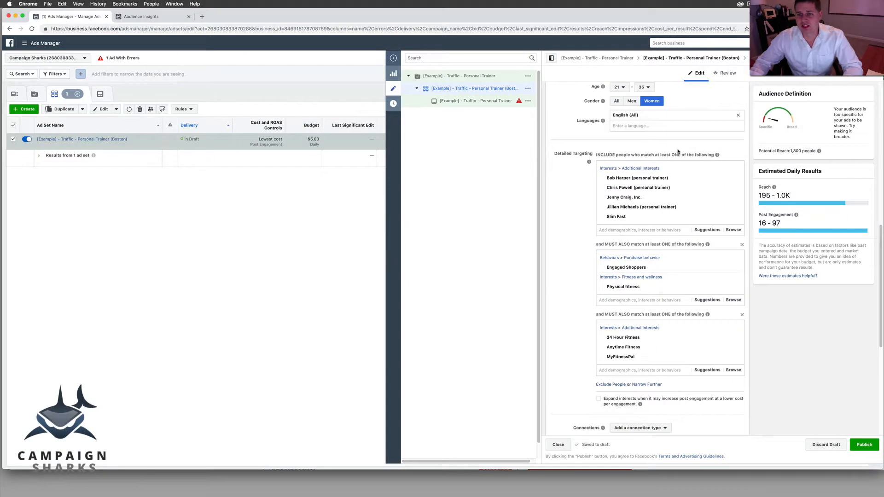
scroll(677, 149, up, 10)
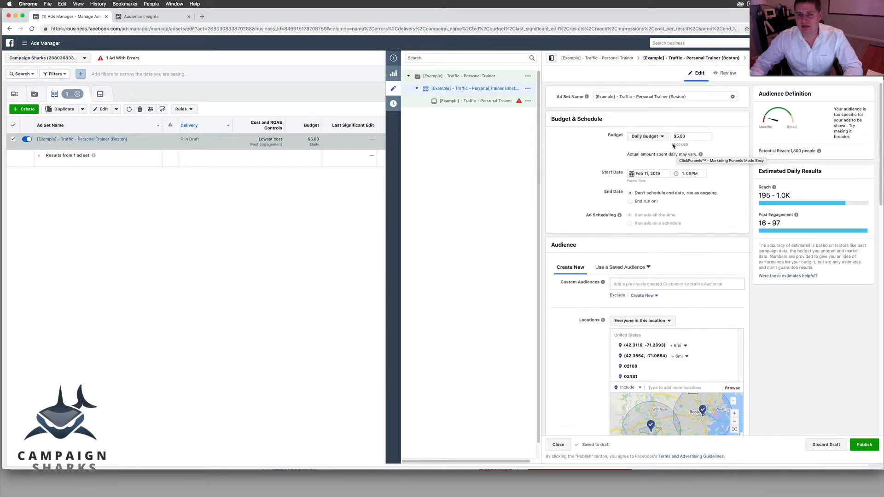
click(137, 16)
click(282, 101)
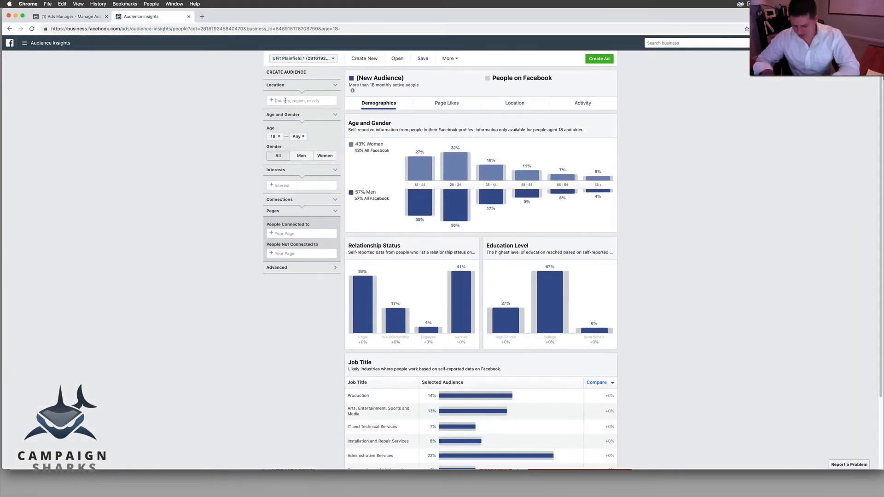
text(Boston)
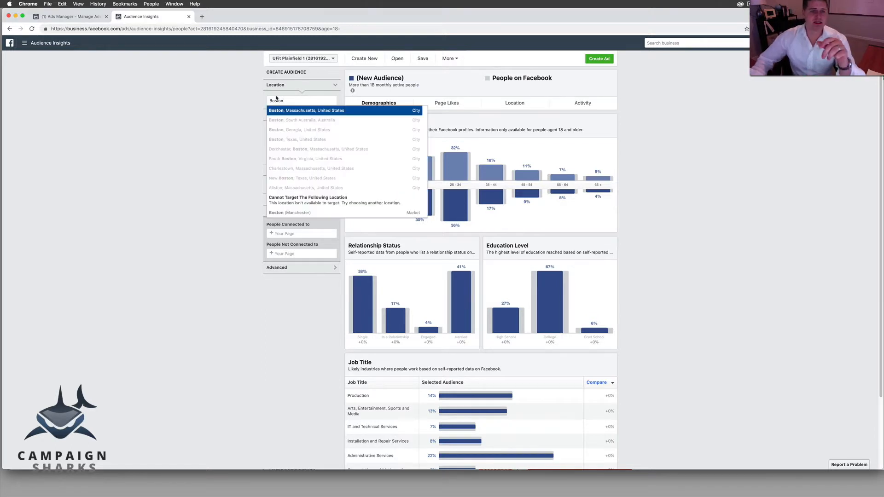
click(287, 111)
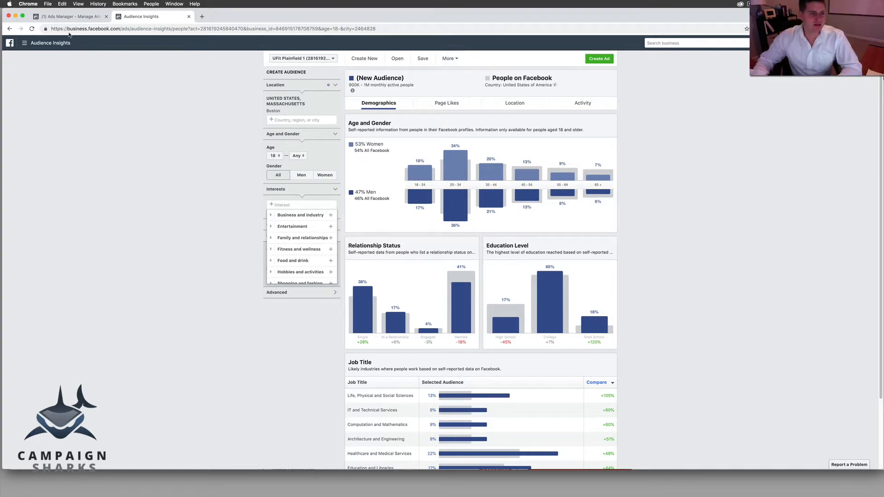
- Check the third detailed targeting group in Ads Manager and add its MyFitnessPal interest to the Audience Insights audience
click(71, 18)
scroll(652, 384, down, 15)
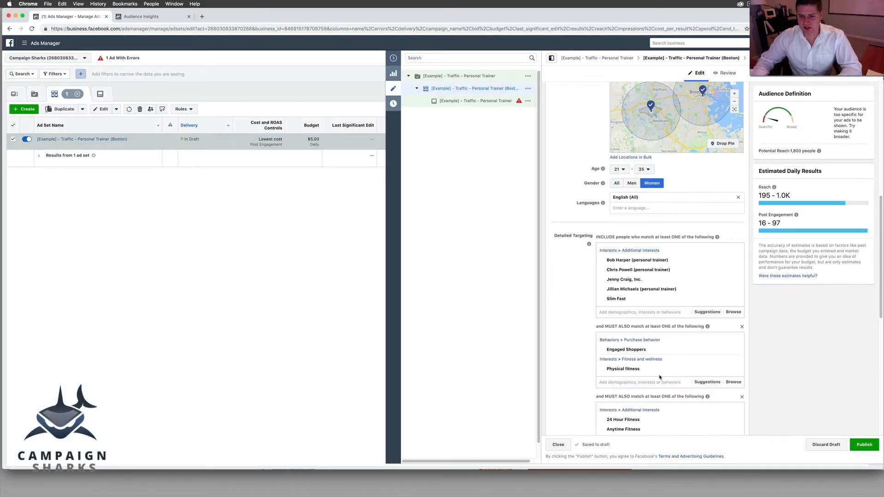
scroll(619, 222, up, 5)
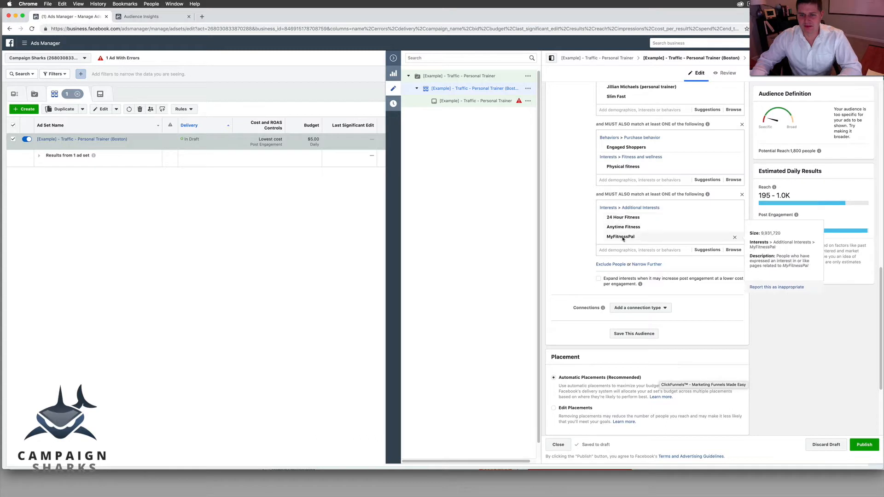
click(175, 18)
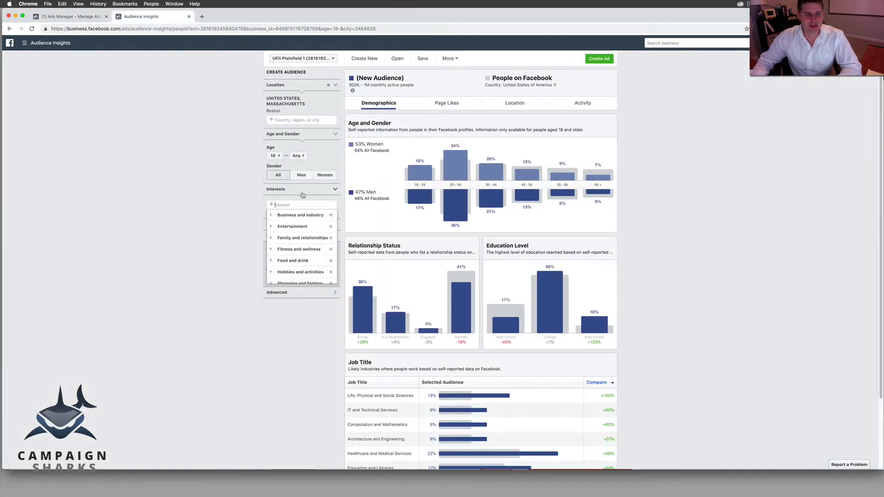
text(my fitnes)
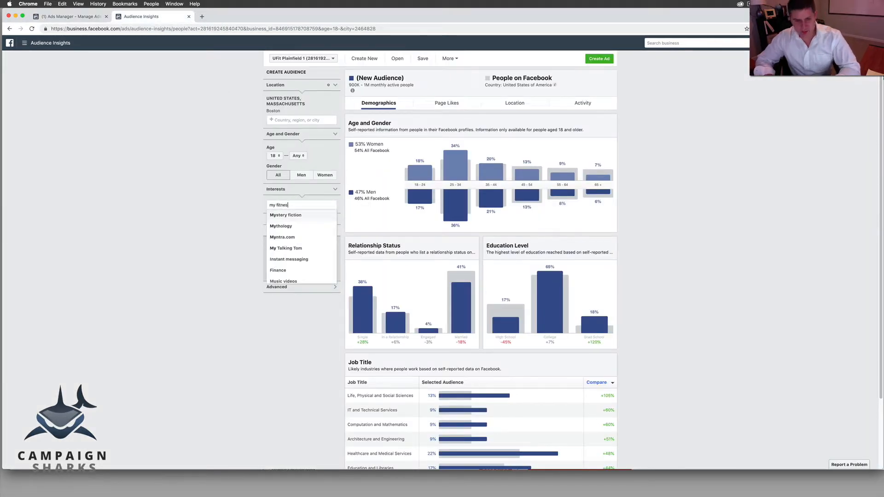
text(s pal)
click(290, 215)
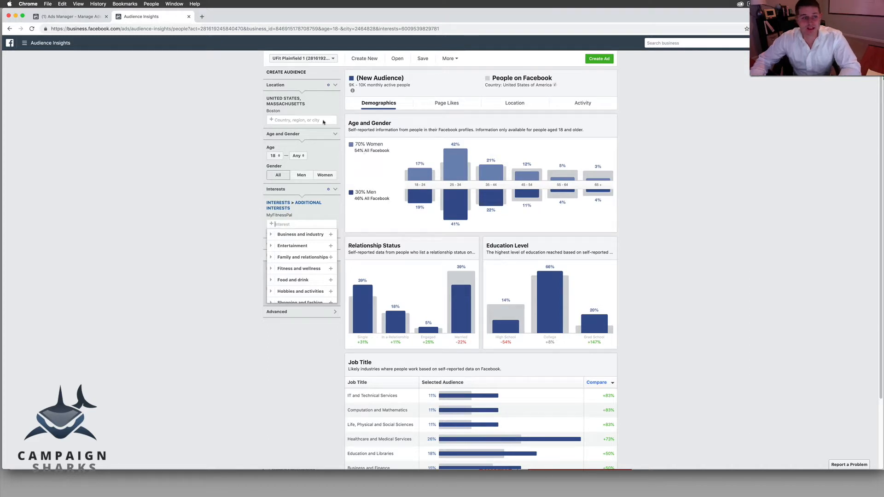
- Compare the ad set's age and gender settings in Ads Manager with the MyFitnessPal audience's age and gender breakdown in Audience Insights
click(69, 17)
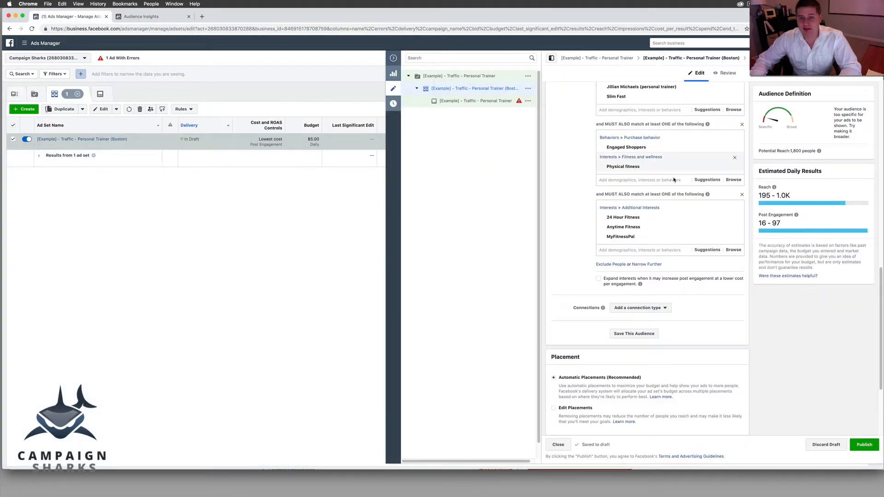
scroll(669, 199, up, 4)
scroll(681, 230, down, 10)
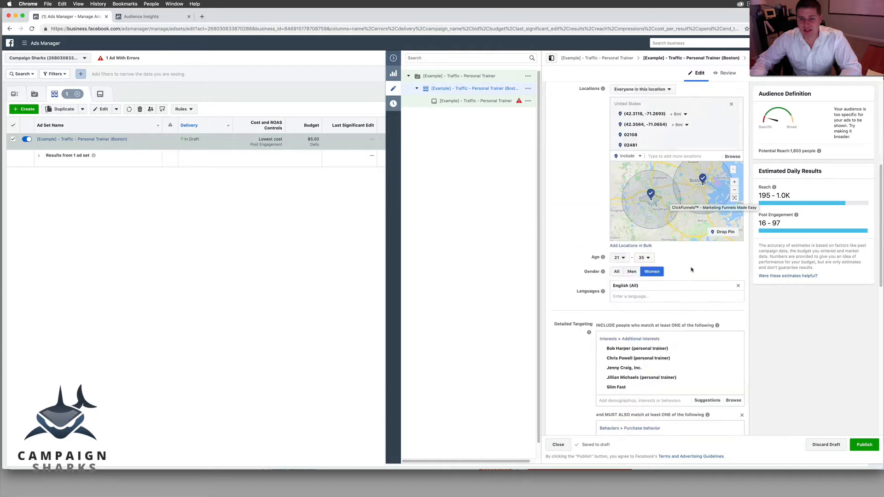
scroll(695, 272, down, 5)
scroll(668, 285, up, 10)
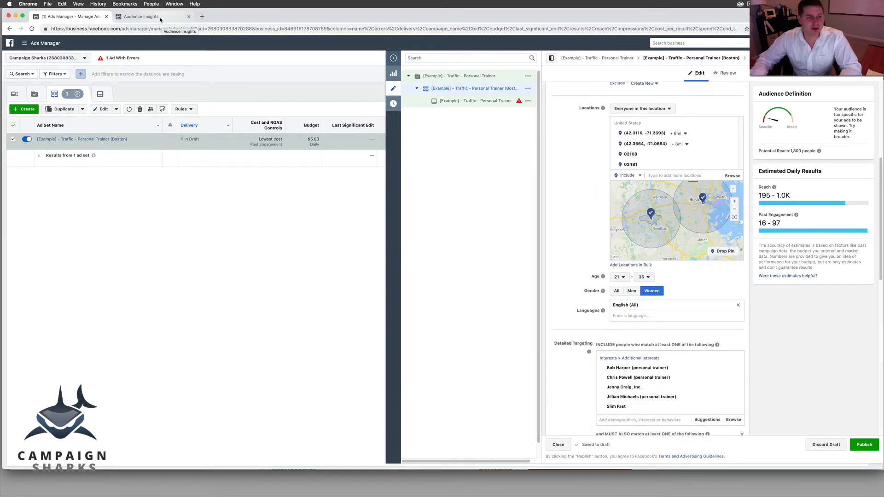
click(138, 17)
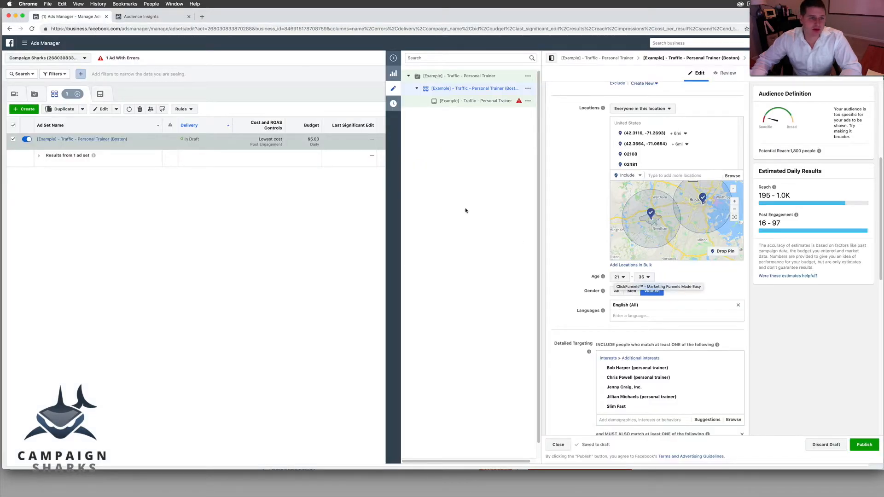
click(146, 17)
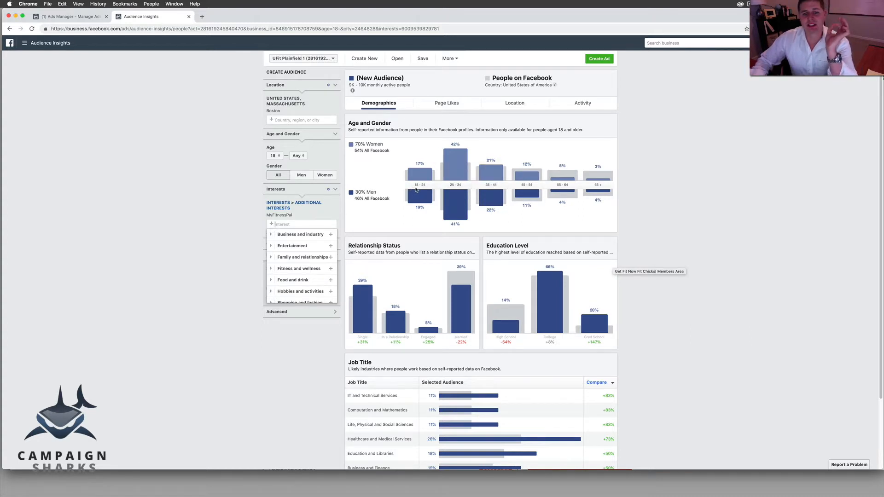
mouse_move(453, 167)
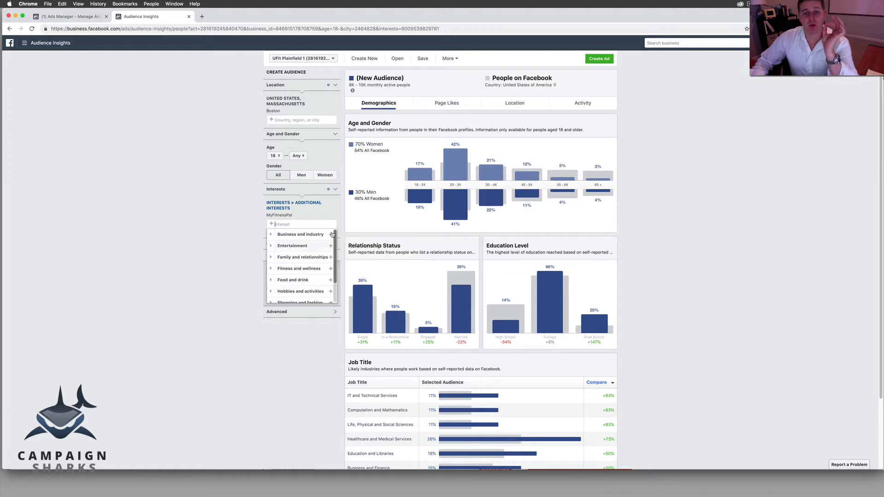
mouse_move(491, 190)
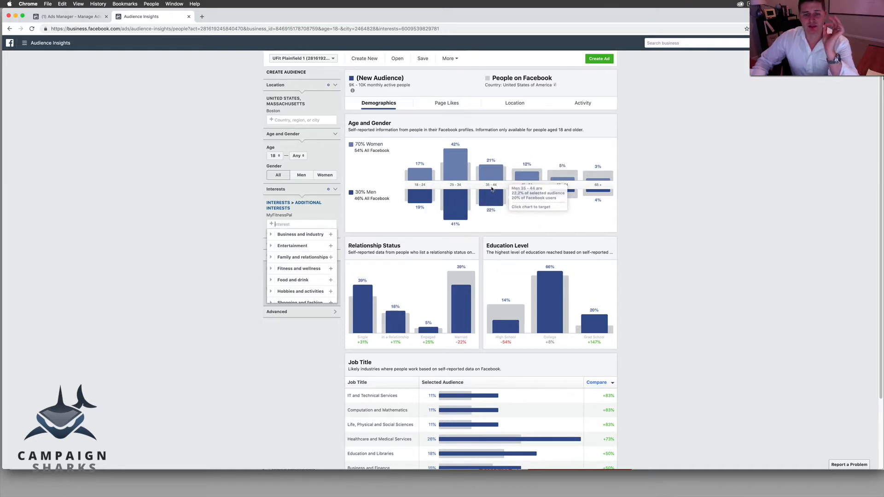
- Set the minimum age of the Boston ad set in Ads Manager to 25, rechecking the age breakdown in Audience Insights
click(65, 18)
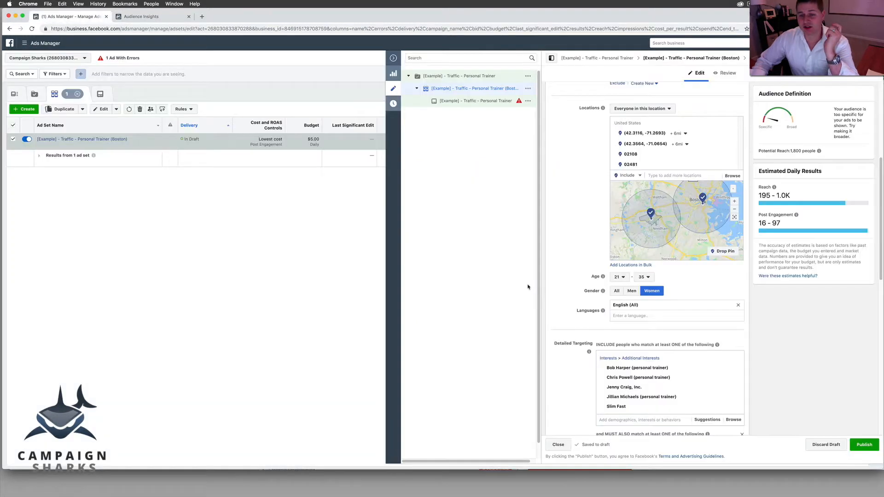
click(643, 277)
scroll(645, 289, down, 1)
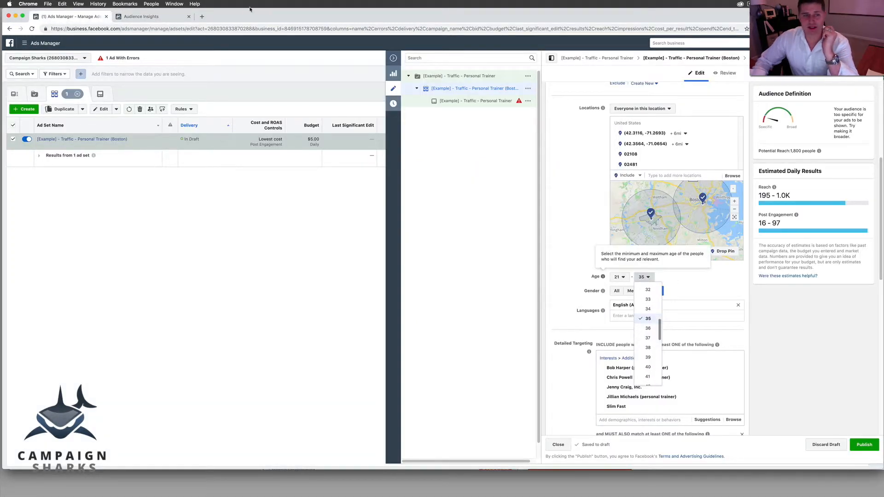
click(180, 20)
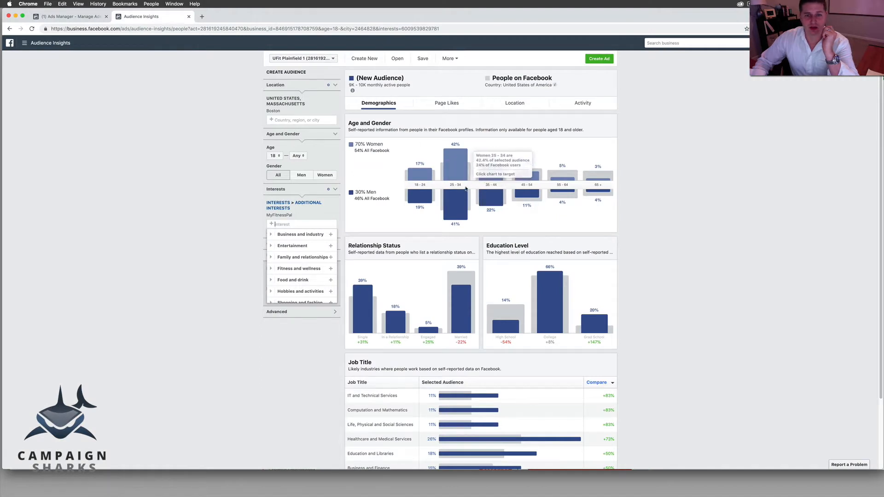
click(84, 20)
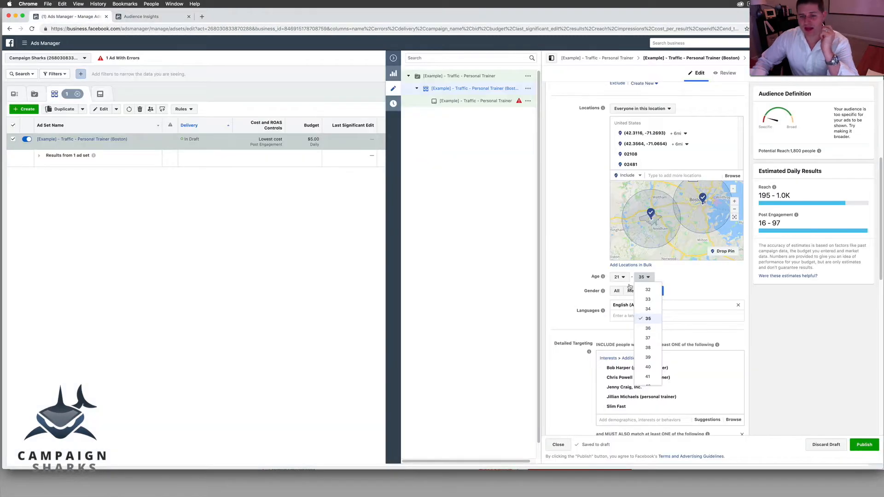
click(613, 282)
click(618, 277)
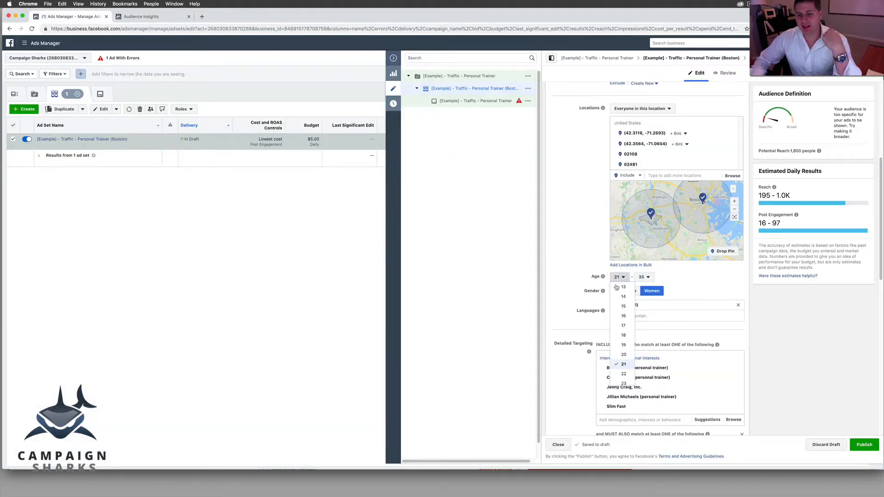
scroll(627, 375, down, 1)
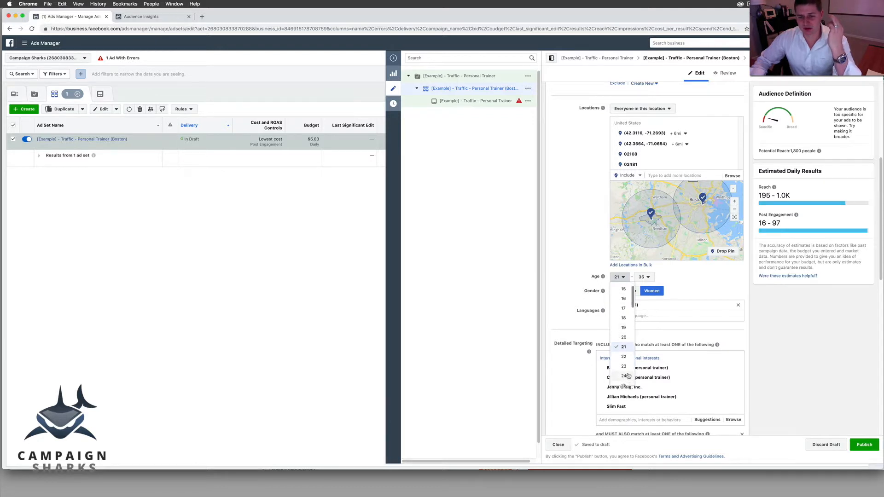
scroll(627, 376, down, 1)
click(626, 375)
- Set the ad set's maximum age to 44
click(643, 276)
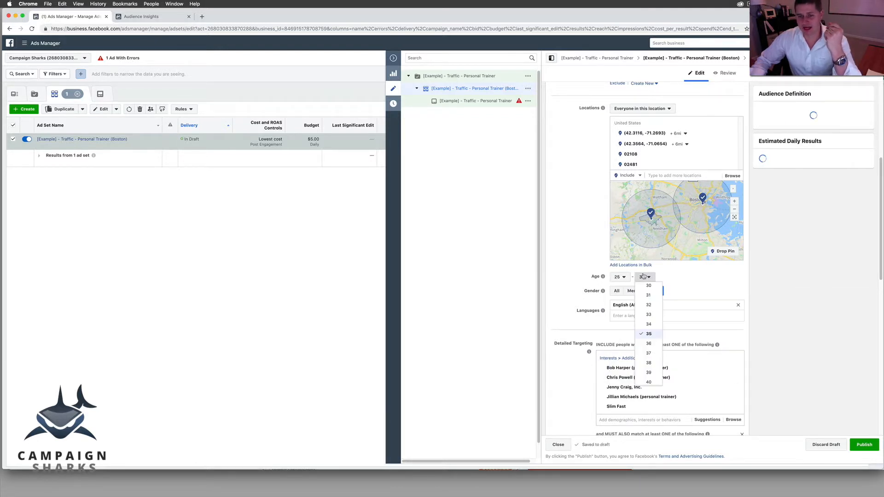
scroll(649, 304, down, 5)
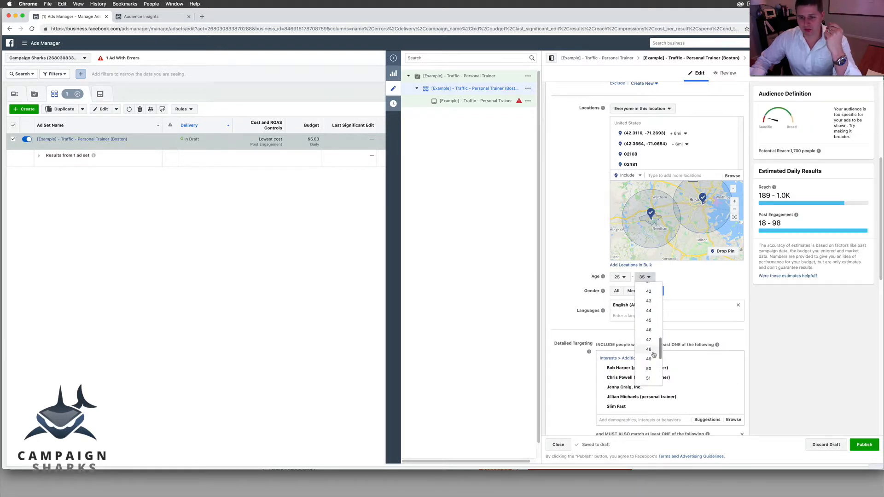
click(649, 311)
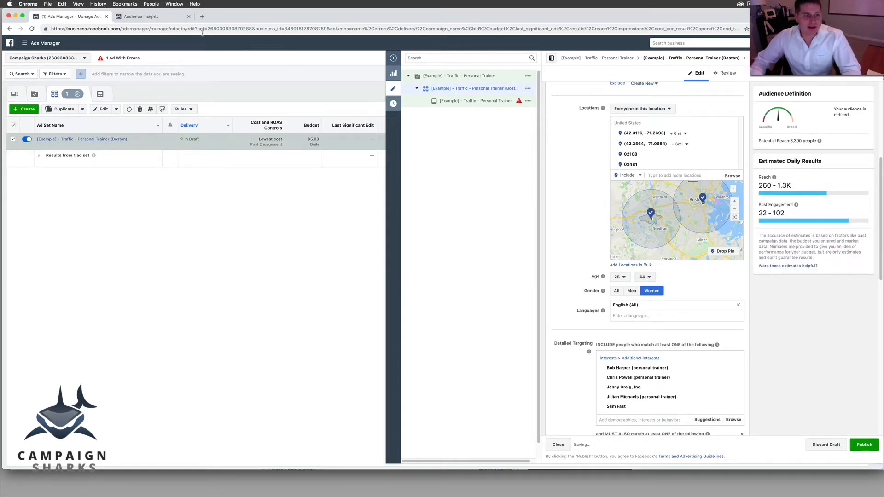
- Look through the audience's page likes in Audience Insights and add the Runner's World interest to the ad set's third detailed targeting group
click(146, 17)
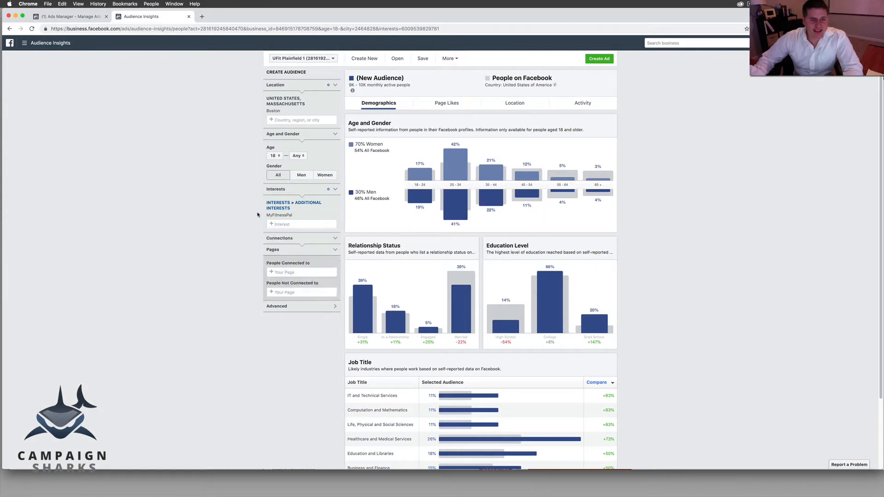
click(447, 102)
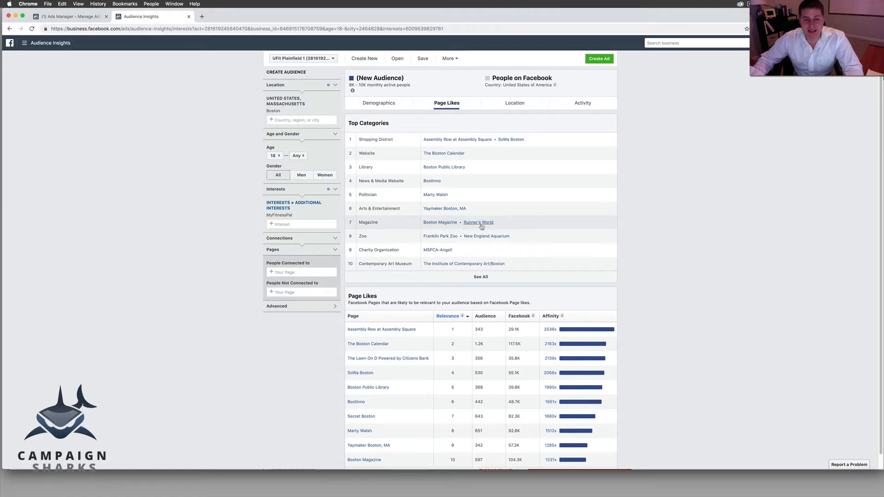
click(86, 22)
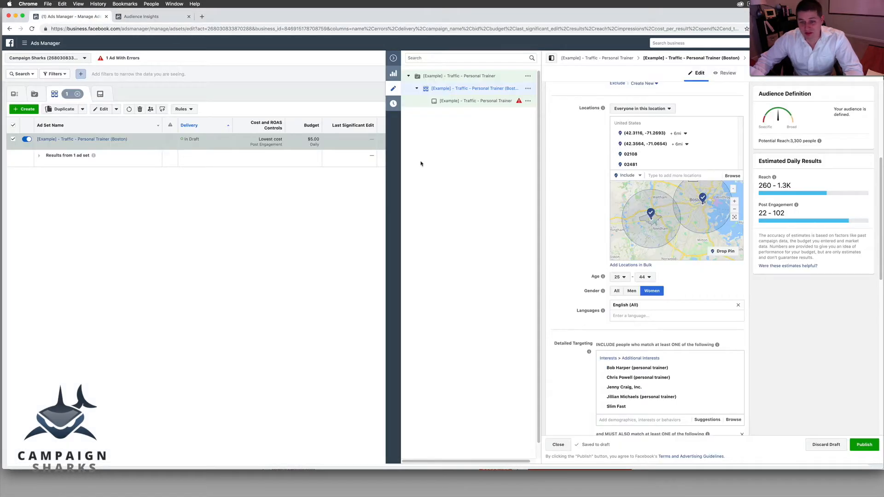
scroll(755, 354, down, 5)
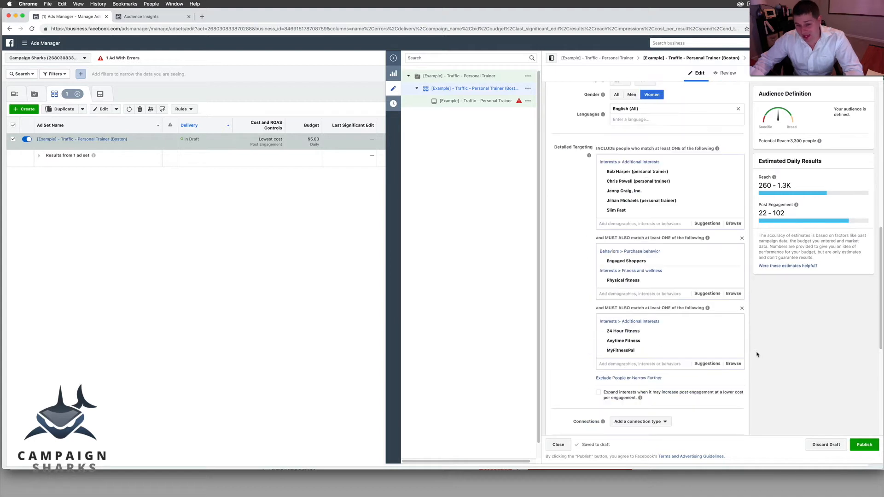
click(640, 364)
text(run)
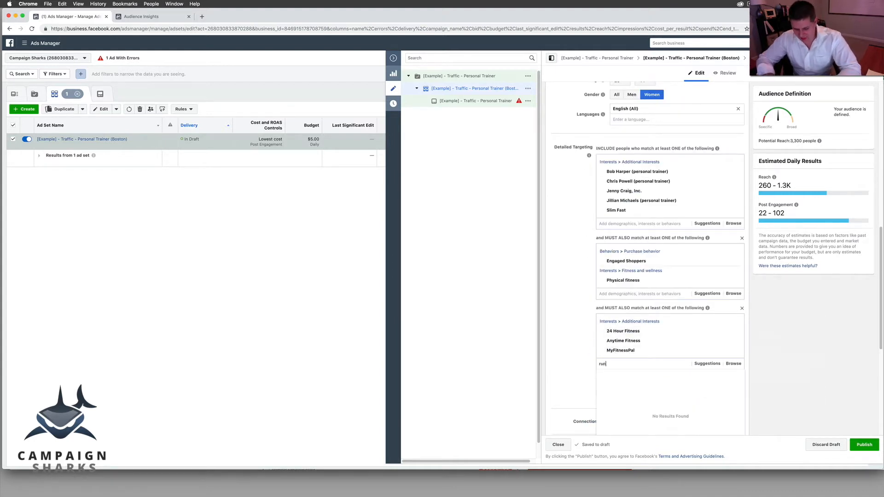
text(ners world)
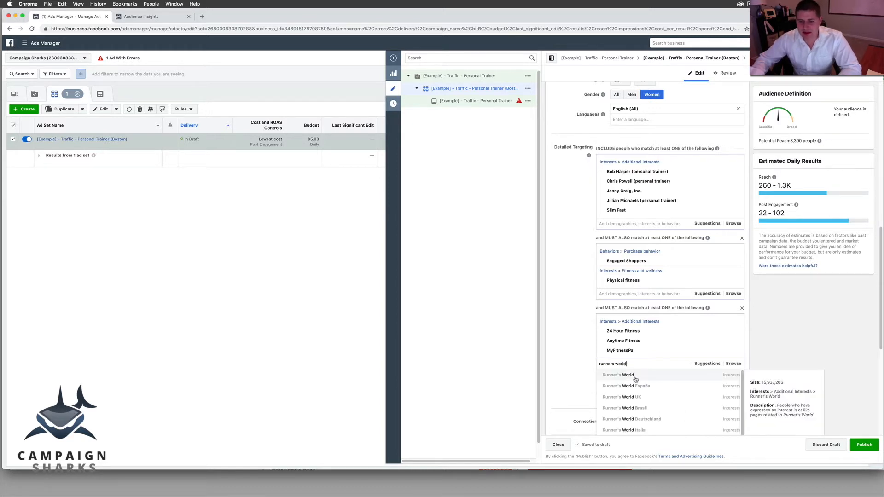
click(627, 375)
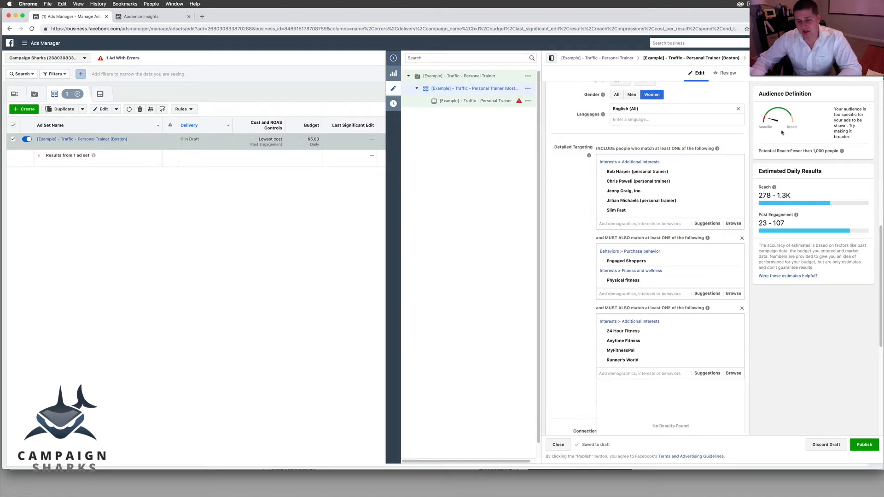
- Switch to Audience Insights and replace the MyFitnessPal interest with Slim Fast for the Boston audience
click(146, 17)
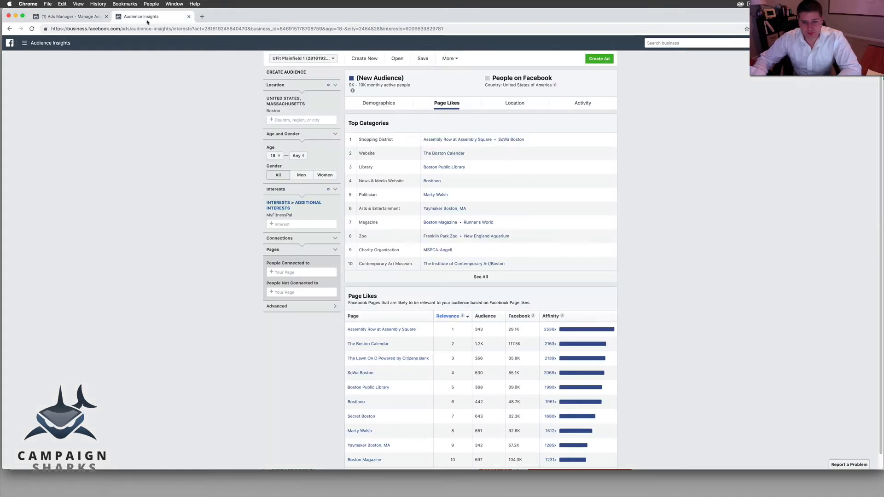
click(70, 17)
click(132, 18)
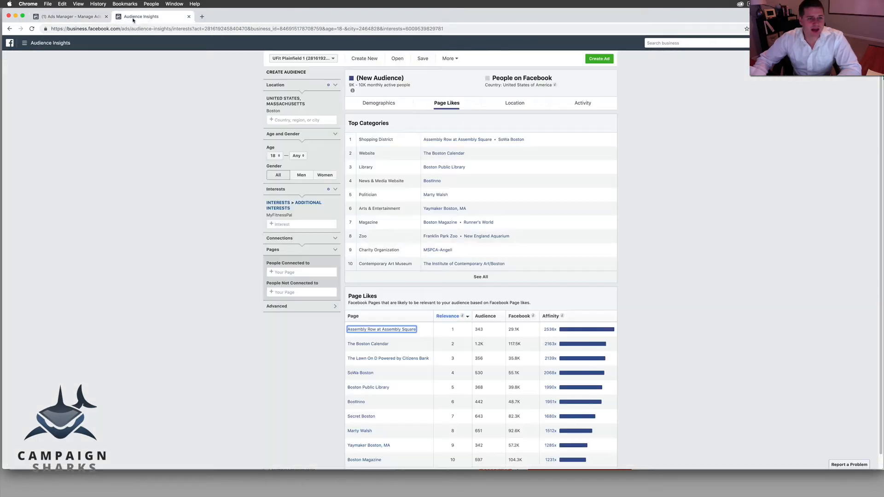
click(336, 216)
click(303, 204)
text(sk)
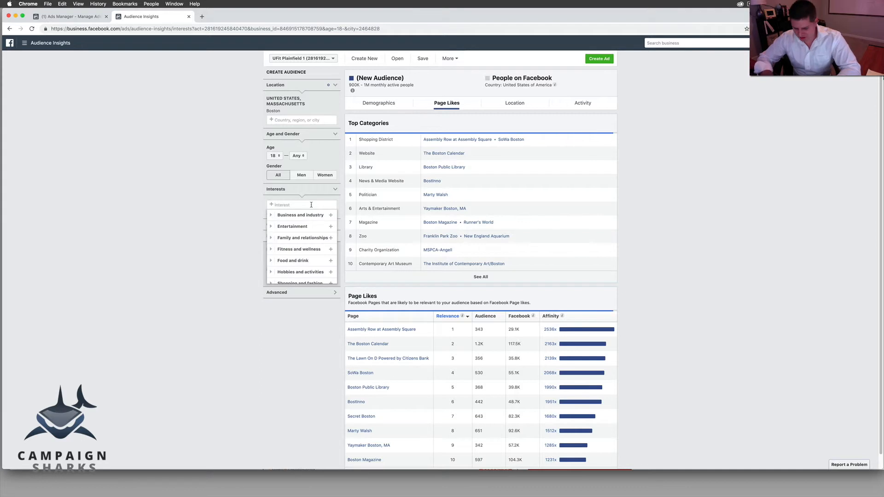
key(BackSpace)
text(limfast)
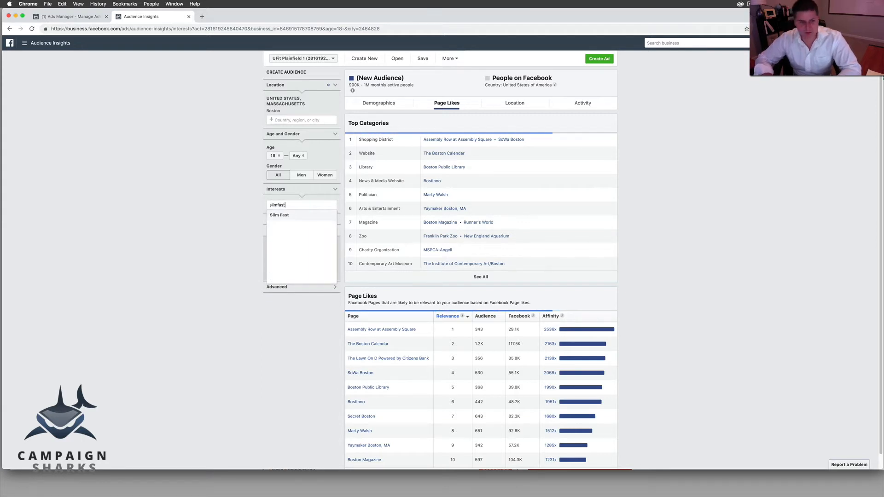
click(300, 215)
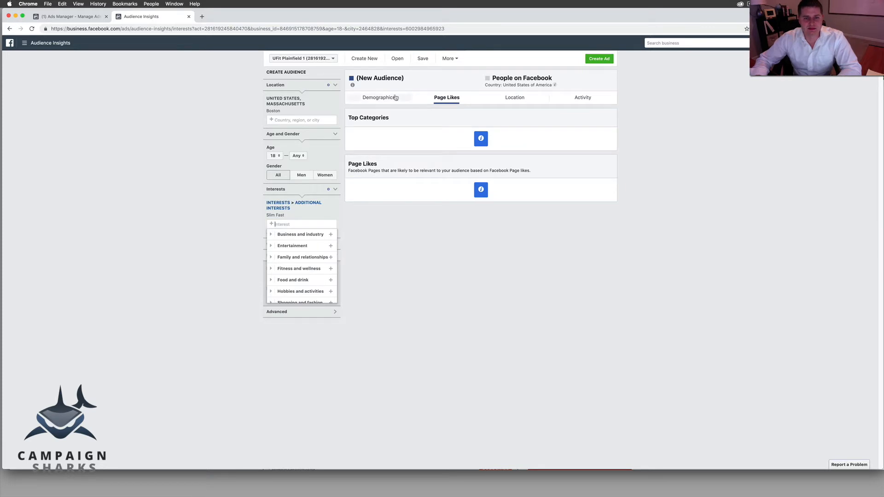
- Check the Slim Fast audience's page likes and remove the Boston location from the audience filters
click(448, 101)
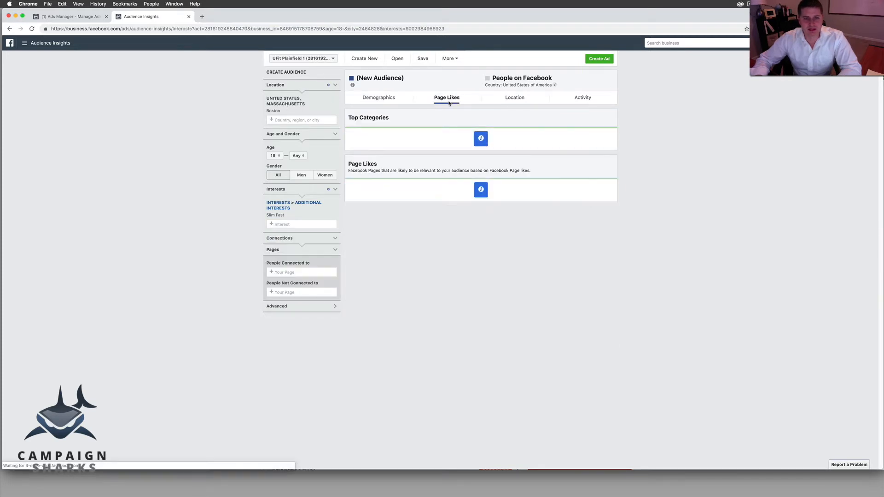
mouse_move(482, 141)
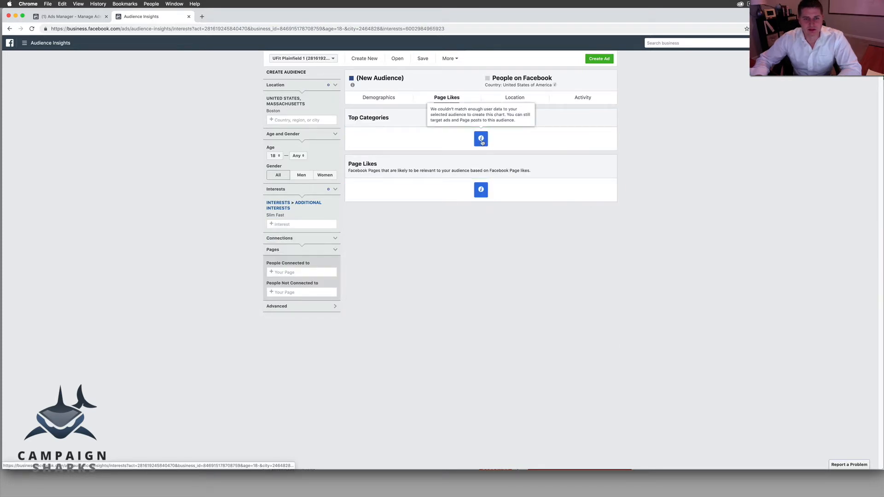
click(335, 99)
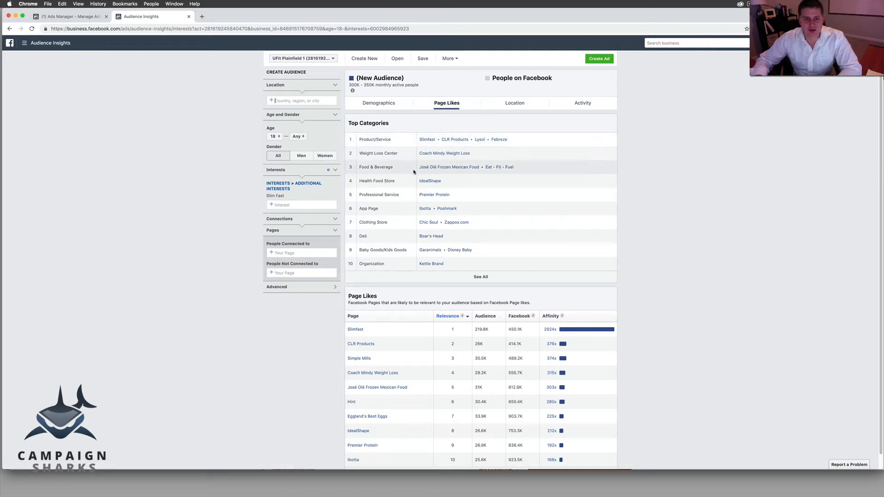
- Copy Coach Mindy Weight Loss from the top categories and add it to the ad set's first detailed targeting group in Ads Manager
drag(473, 155, 418, 155)
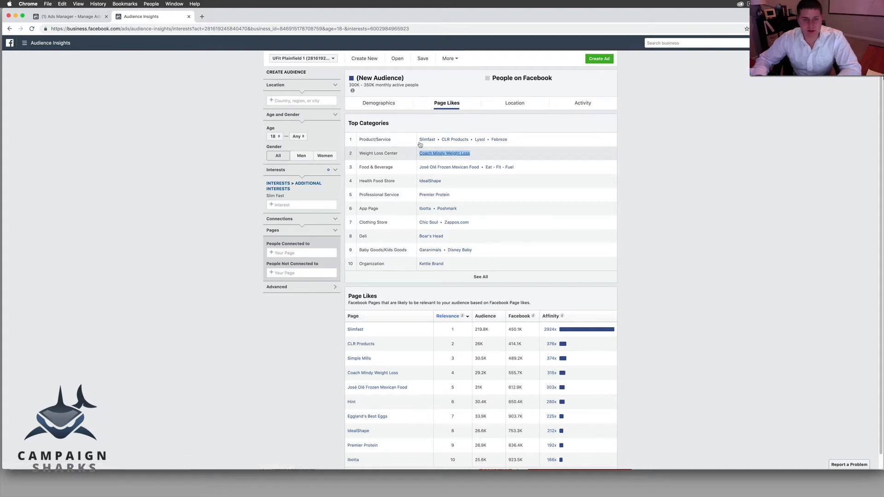
click(87, 17)
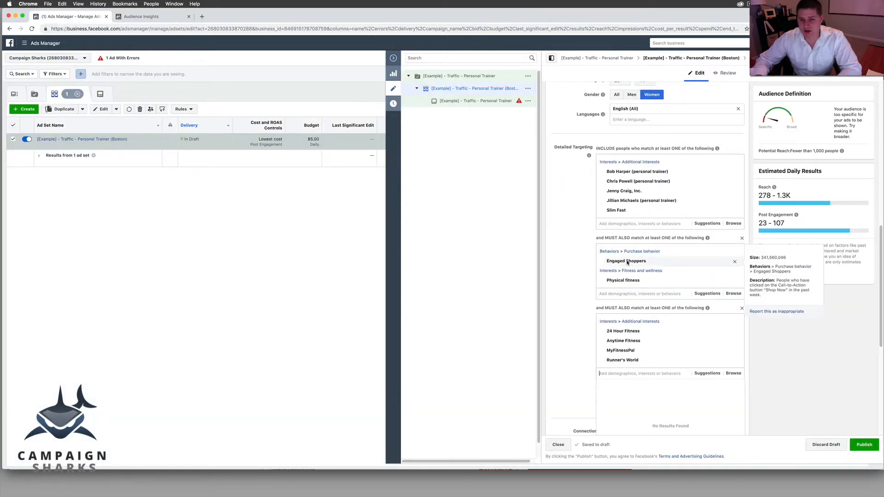
click(634, 224)
key(super+v)
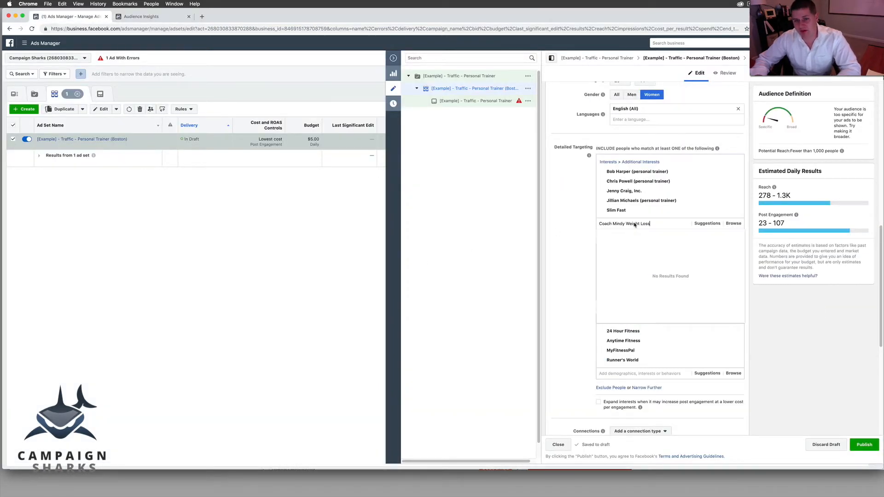
click(635, 234)
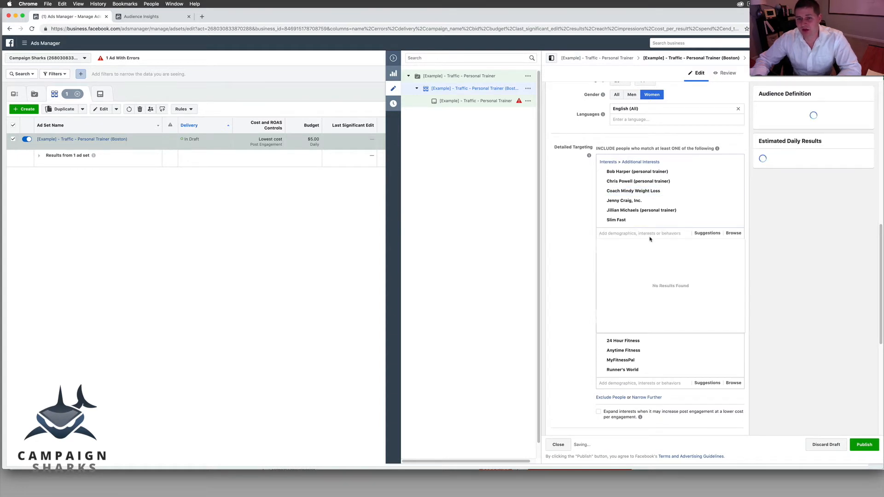
- Review the ad set's potential reach and the Coach Mindy Weight Loss interest's details, and return to Audience Insights
mouse_move(627, 210)
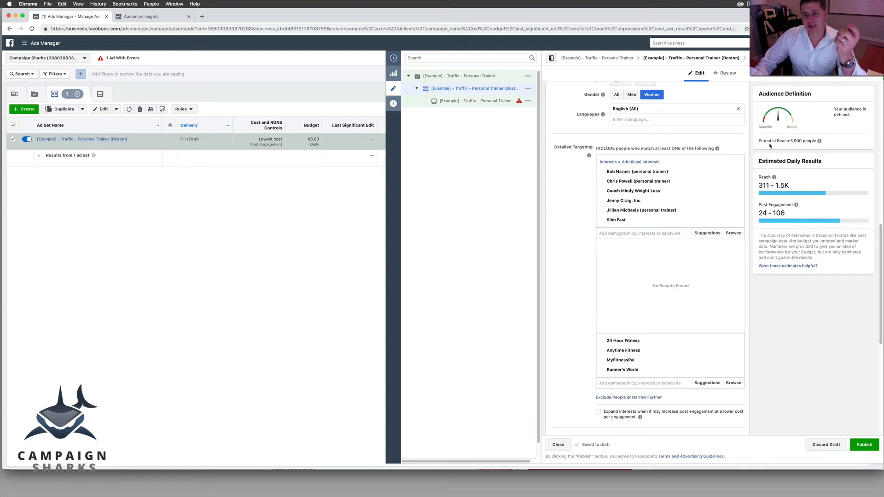
mouse_move(616, 188)
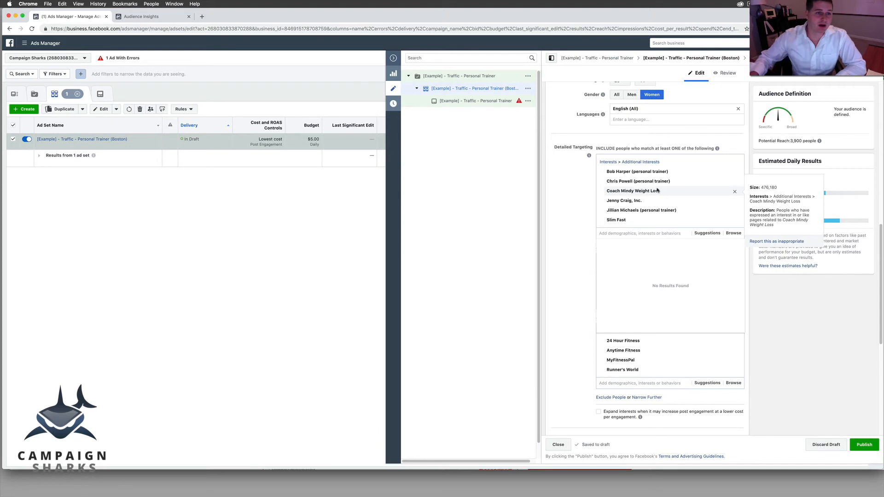
click(165, 17)
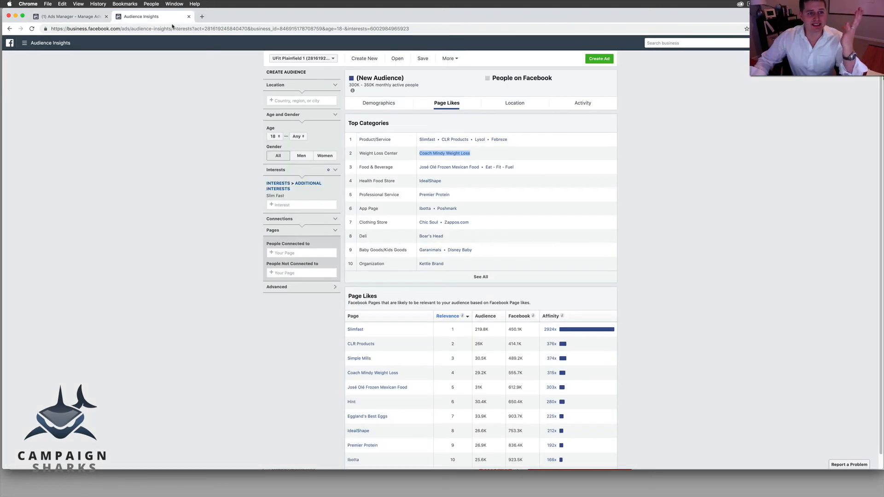